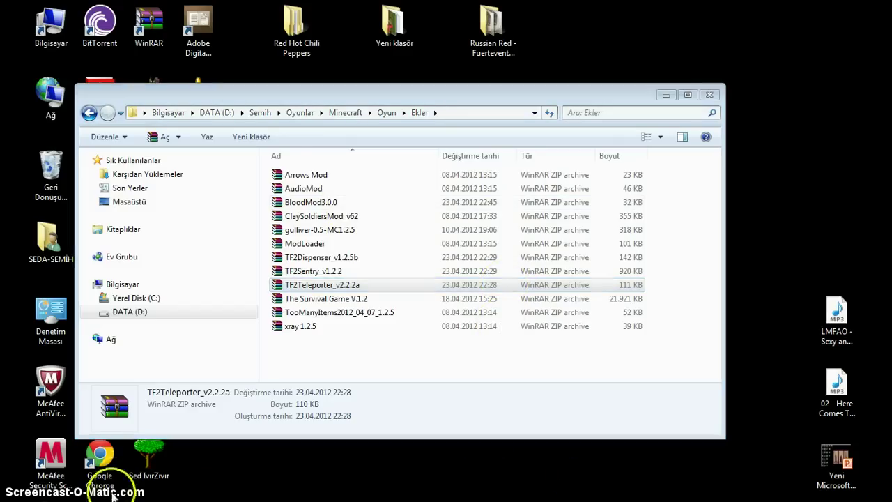
- Find the Roaming application data folder with %appdata% and open its .minecraft folder
{"action": "left_click", "coordinate": [40, 501]}
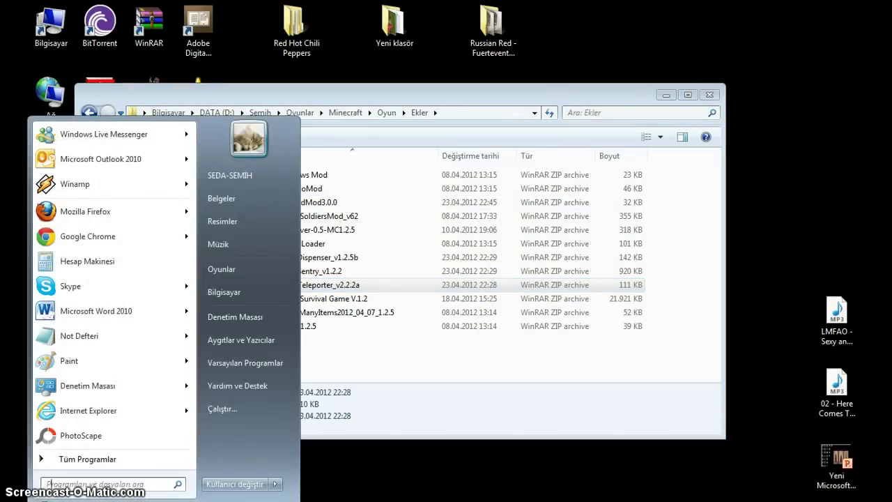
{"action": "type", "text": "%appdata%"}
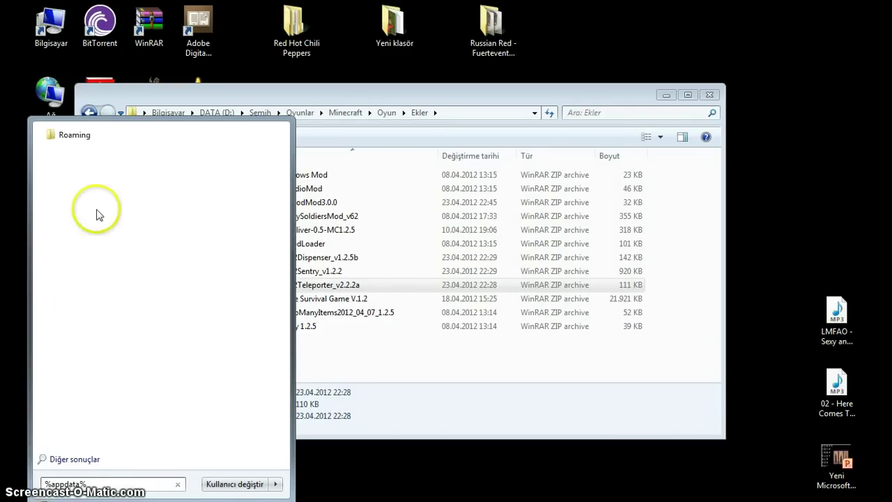
{"action": "left_click", "coordinate": [73, 136]}
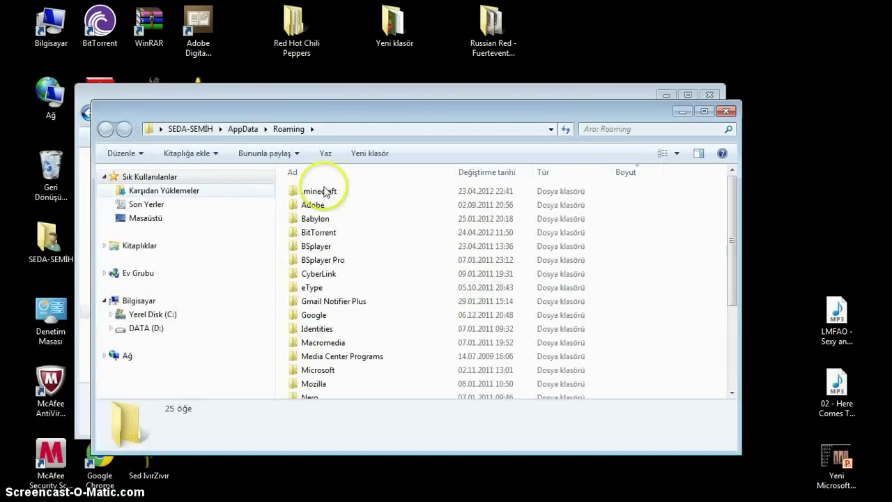
{"action": "double_click", "coordinate": [327, 190]}
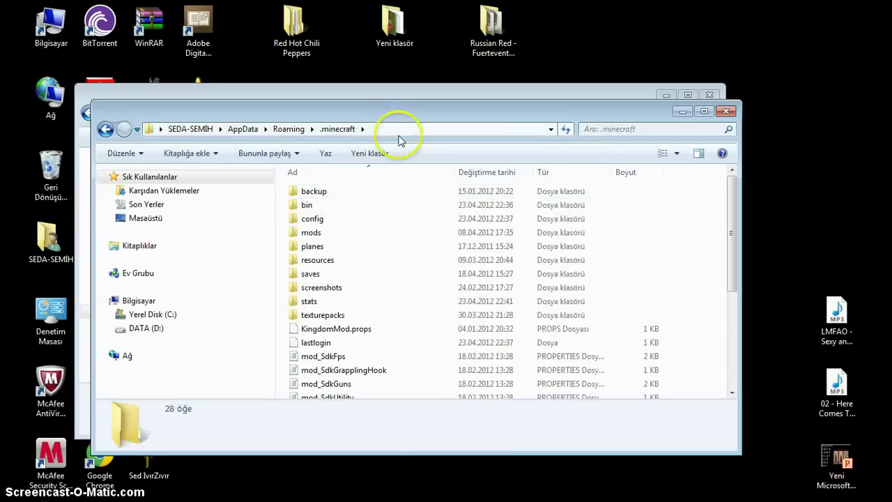
- Open the BloodMod3.0.0 archive from the Ekler folder, dismiss the licence reminder and minimize the archive window
{"action": "left_click", "coordinate": [377, 95]}
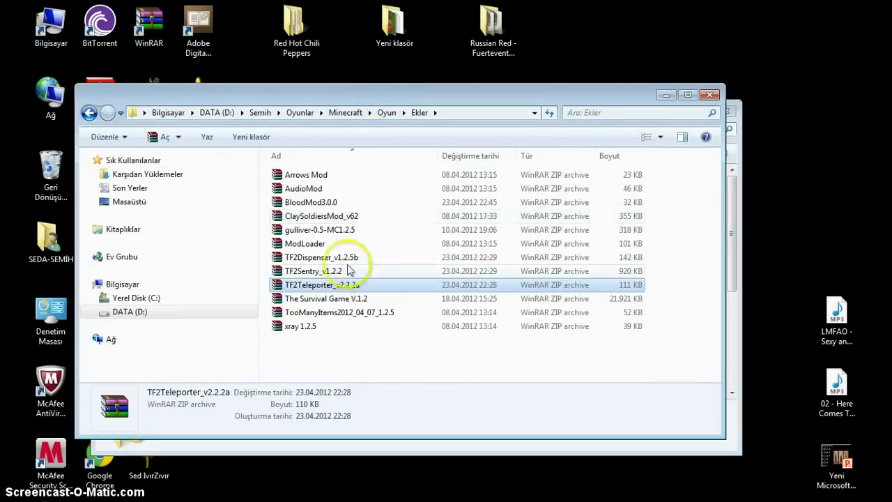
{"action": "double_click", "coordinate": [336, 203]}
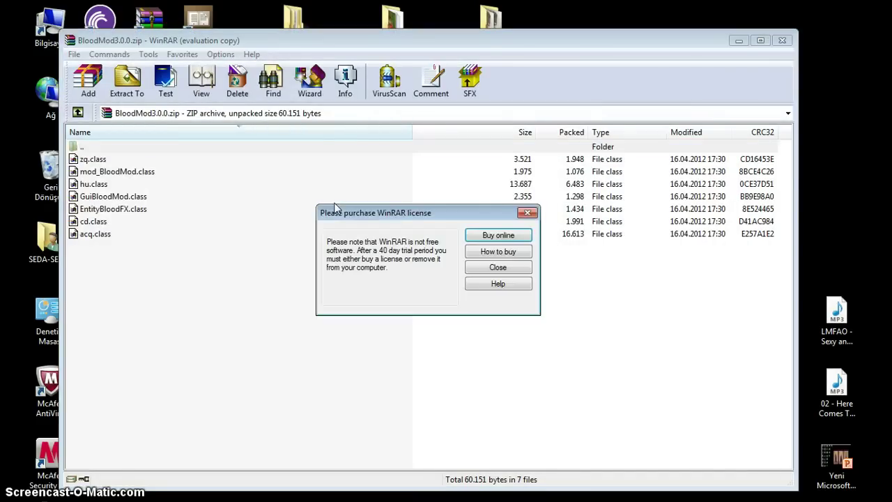
{"action": "left_click", "coordinate": [528, 213]}
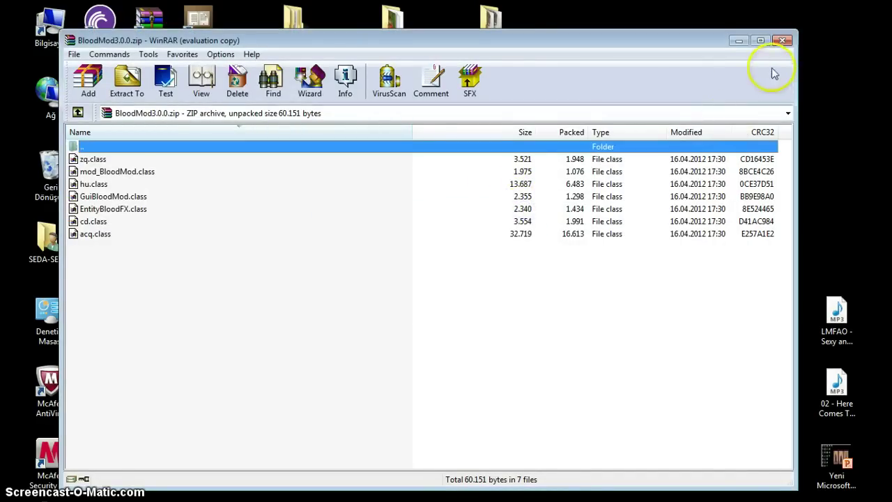
{"action": "left_click", "coordinate": [740, 41]}
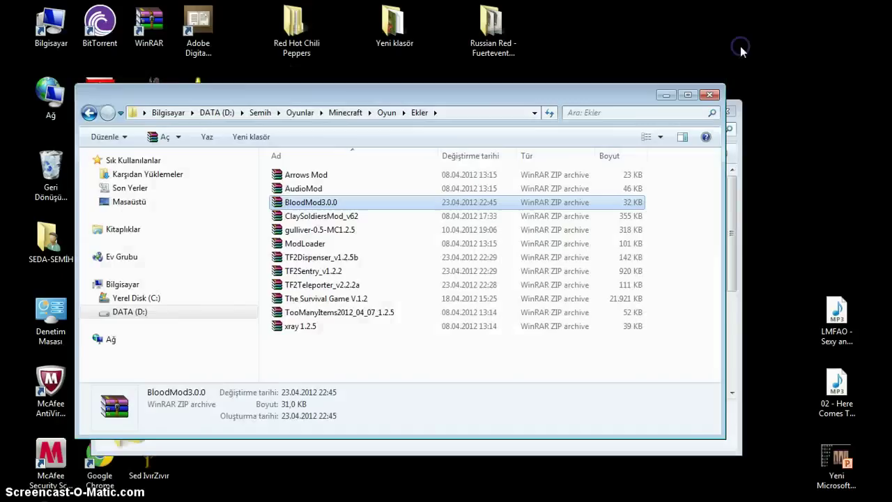
- Open the minecraft jar from the .minecraft bin folder with WinRAR archiver and dismiss the licence reminder
{"action": "left_click", "coordinate": [740, 138]}
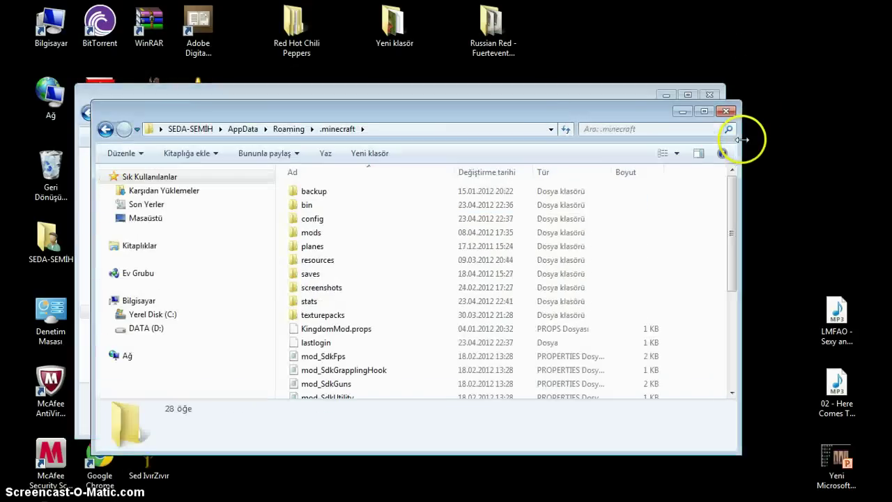
{"action": "double_click", "coordinate": [357, 211]}
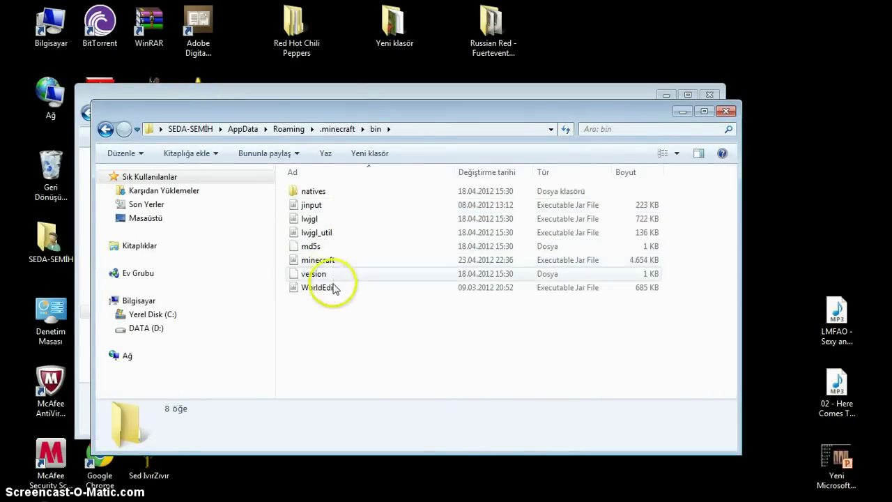
{"action": "right_click", "coordinate": [334, 262]}
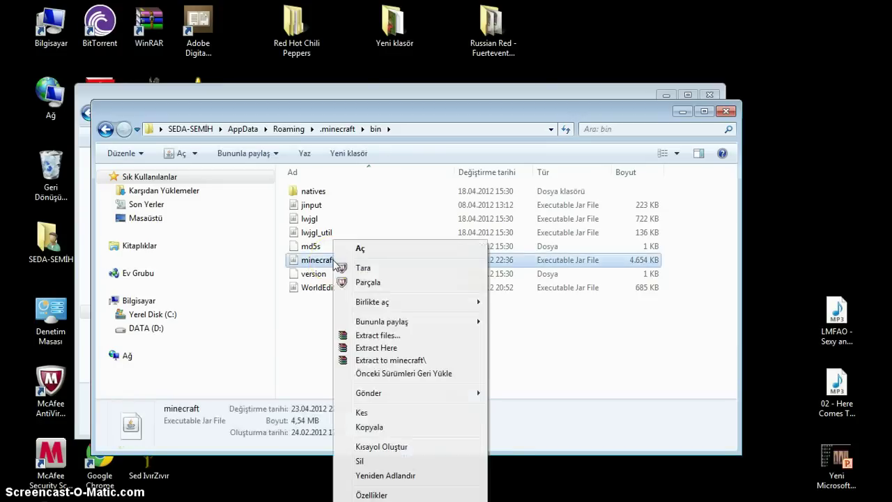
{"action": "mouse_move", "coordinate": [396, 302]}
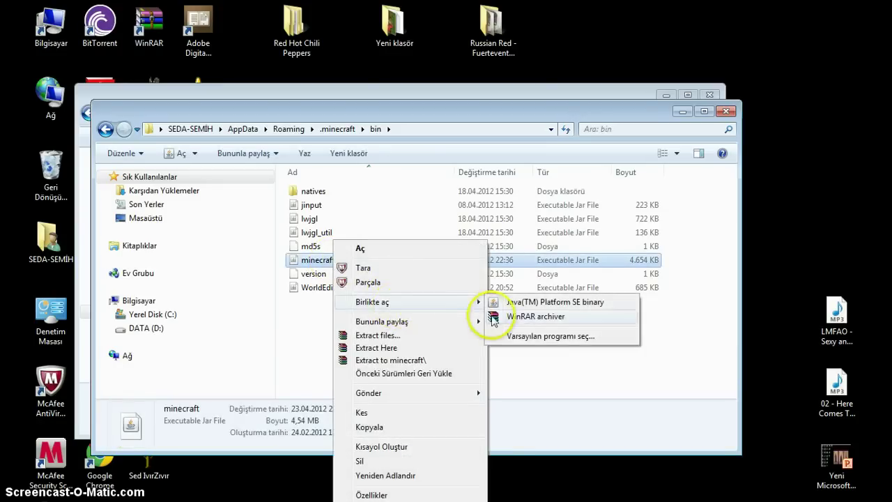
{"action": "left_click", "coordinate": [525, 317]}
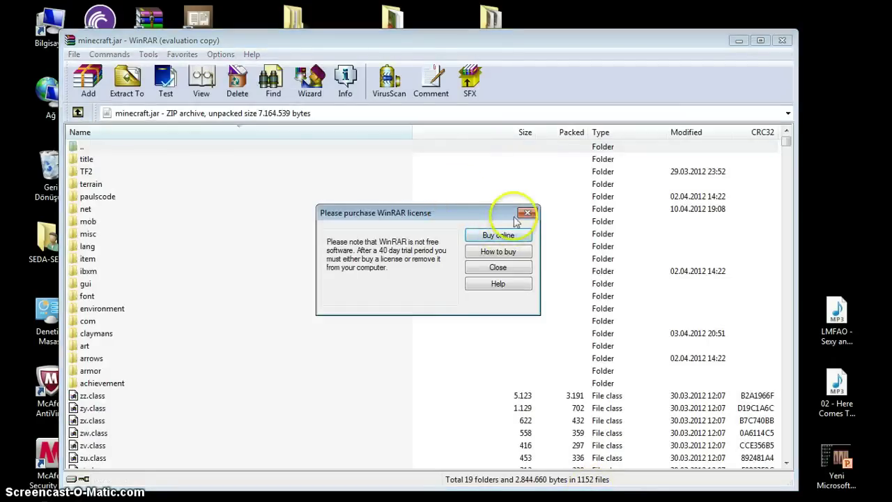
{"action": "left_click", "coordinate": [528, 214]}
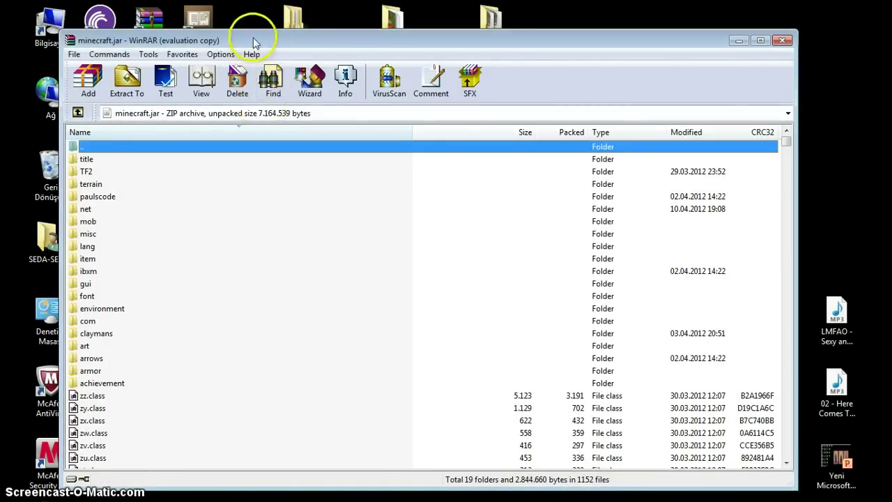
- Arrange the two archive windows side by side and add all BloodMod3.0.0 class files to minecraft.jar with the default archive parameters
{"action": "left_click_drag", "start_coordinate": [255, 40], "coordinate": [239, 33]}
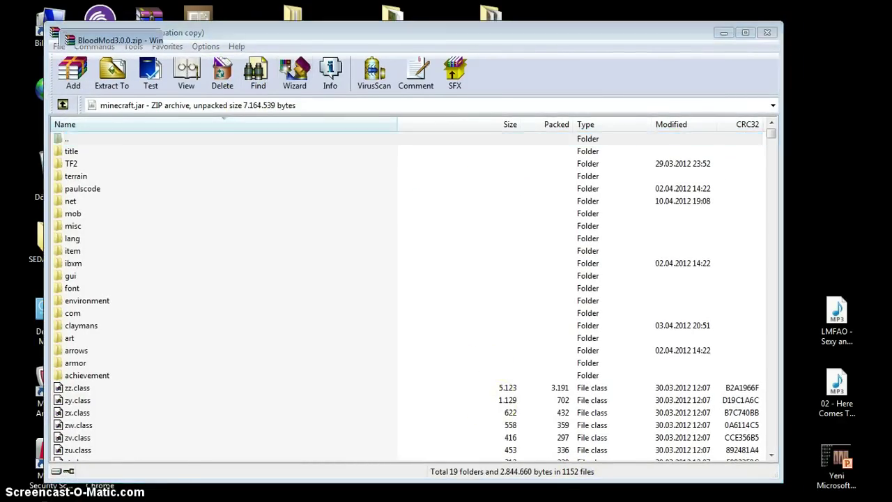
{"action": "left_click_drag", "start_coordinate": [339, 35], "coordinate": [464, 19]}
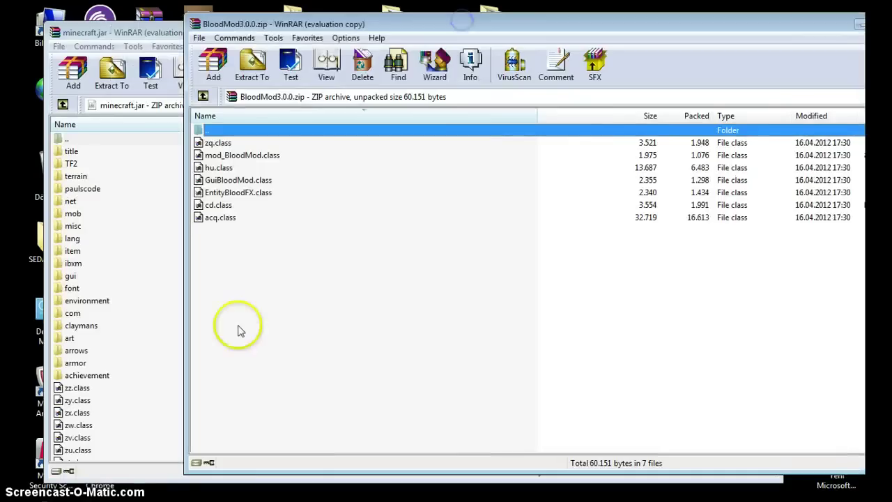
{"action": "left_click_drag", "start_coordinate": [238, 327], "coordinate": [331, 291]}
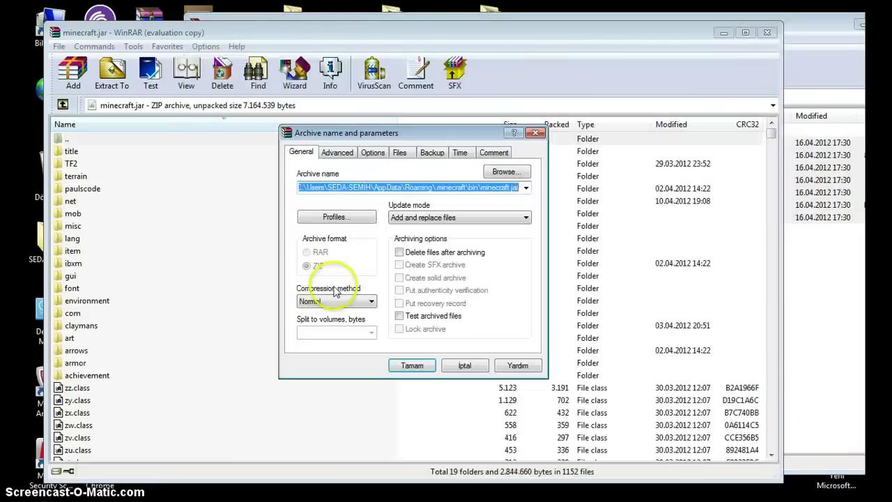
{"action": "left_click", "coordinate": [410, 367]}
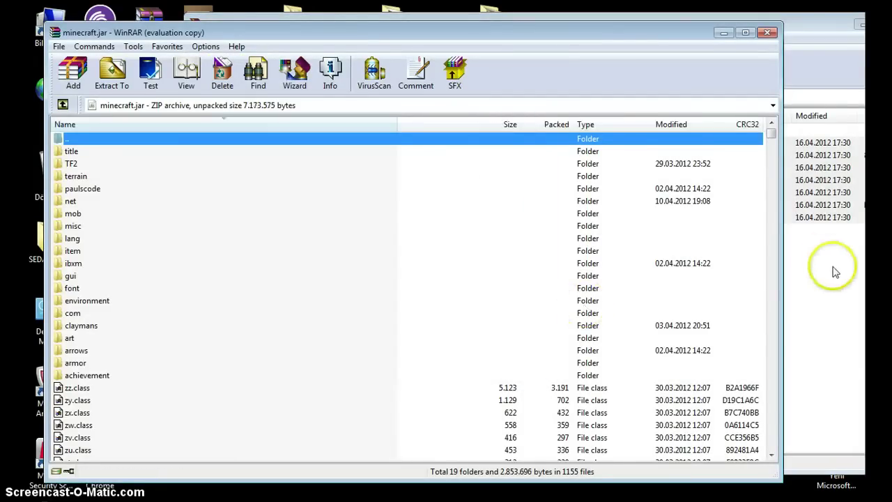
- Close the BloodMod3.0.0 and minecraft.jar archive windows and the bin folder window
{"action": "left_click", "coordinate": [840, 349]}
{"action": "left_click_drag", "start_coordinate": [713, 30], "coordinate": [631, 45]}
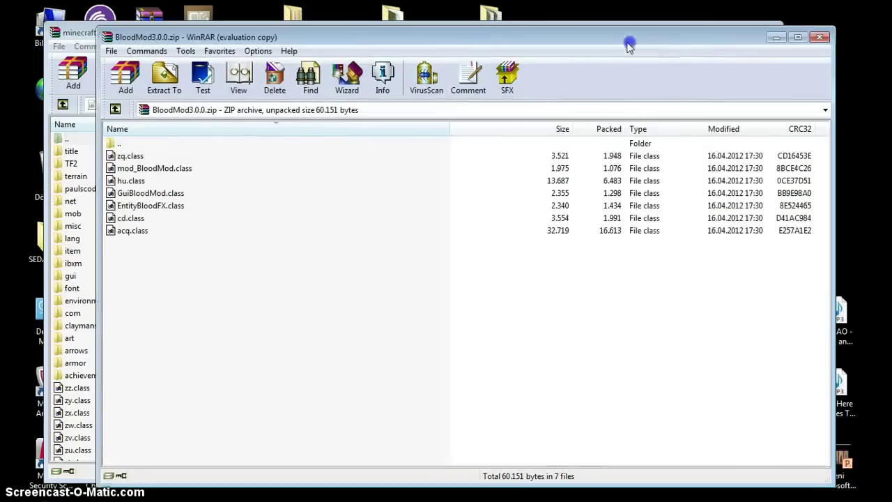
{"action": "left_click", "coordinate": [816, 34]}
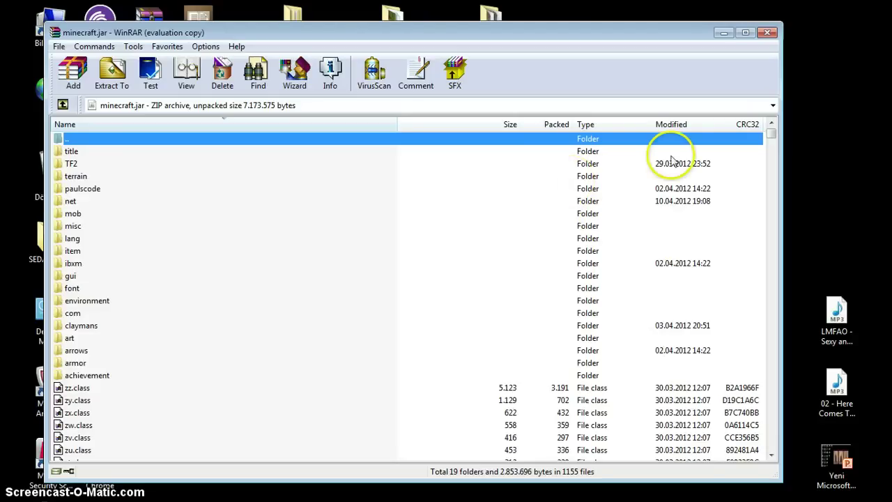
{"action": "left_click", "coordinate": [766, 33]}
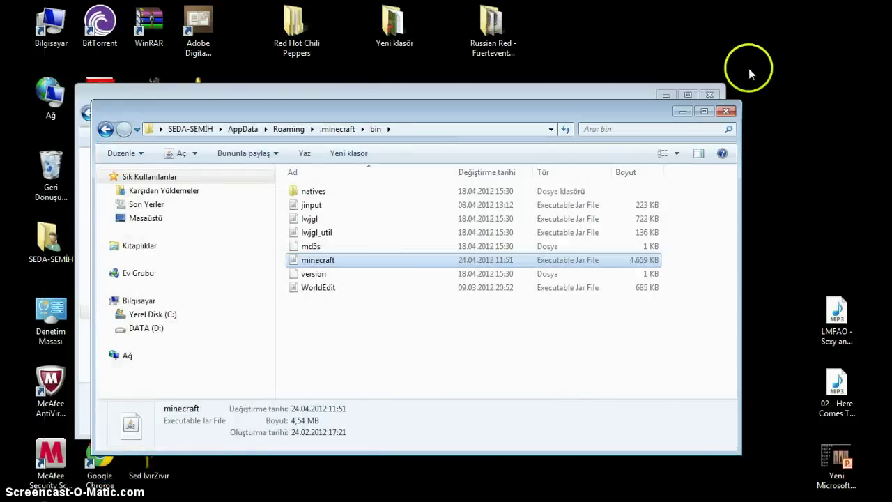
{"action": "left_click", "coordinate": [728, 110]}
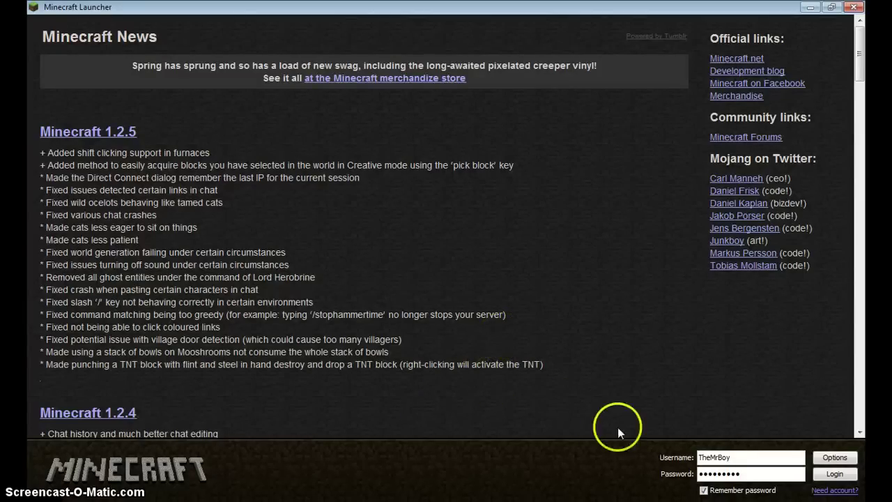
- Log in to Minecraft, test the modded game by loading the single-player world "New", and close the game window
{"action": "left_click", "coordinate": [833, 475]}
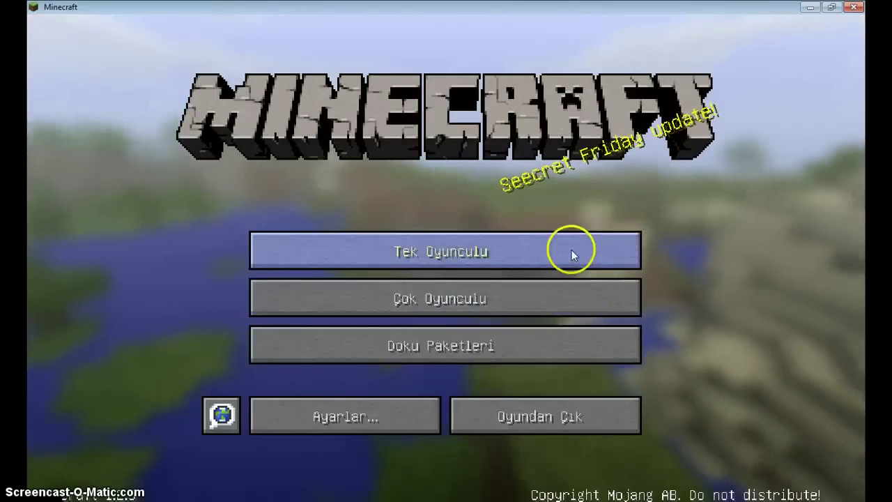
{"action": "left_click", "coordinate": [572, 251]}
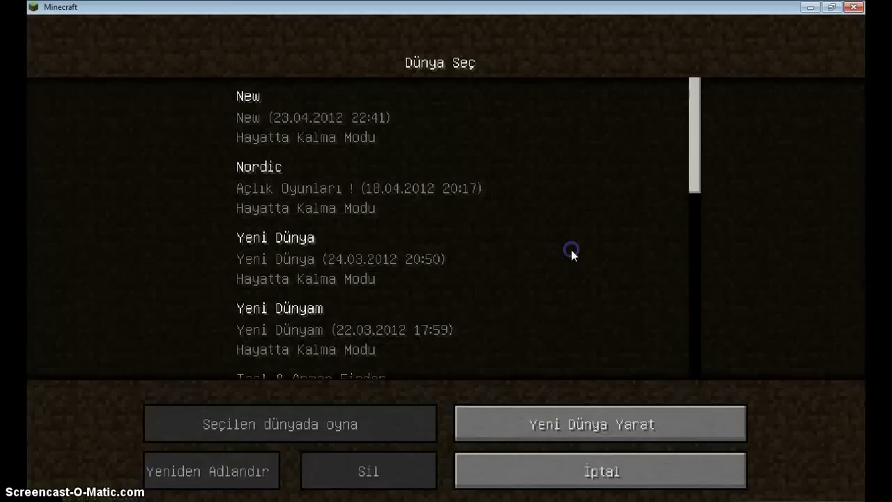
{"action": "left_click", "coordinate": [394, 129]}
{"action": "left_click", "coordinate": [285, 418]}
{"action": "left_click", "coordinate": [447, 255]}
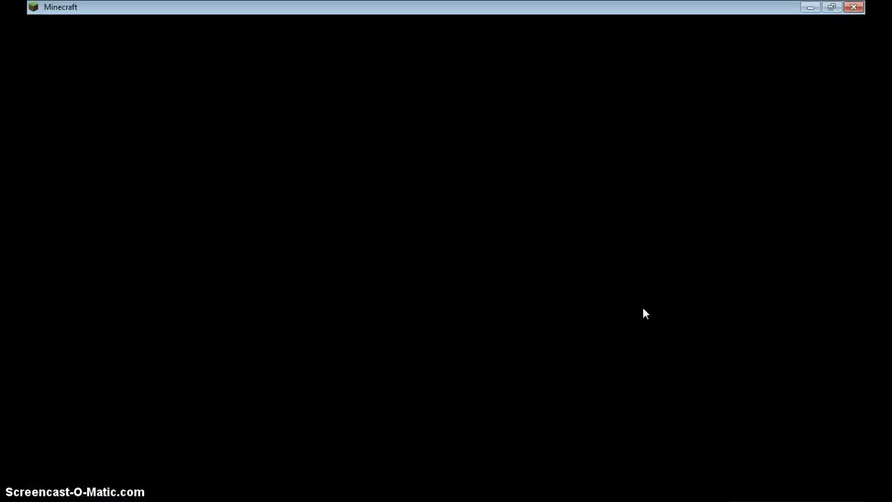
{"action": "left_click", "coordinate": [854, 7]}
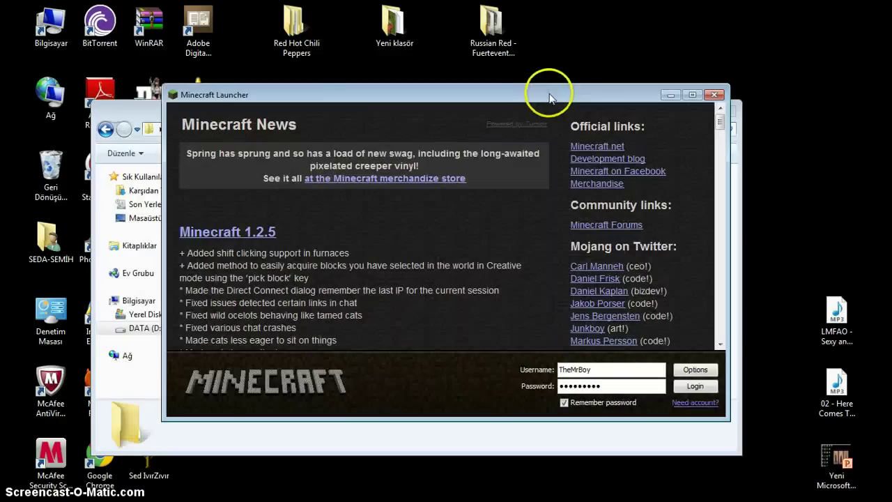
- Turn on a forced game update in the Minecraft launcher options and log in to run it
{"action": "left_click", "coordinate": [696, 370]}
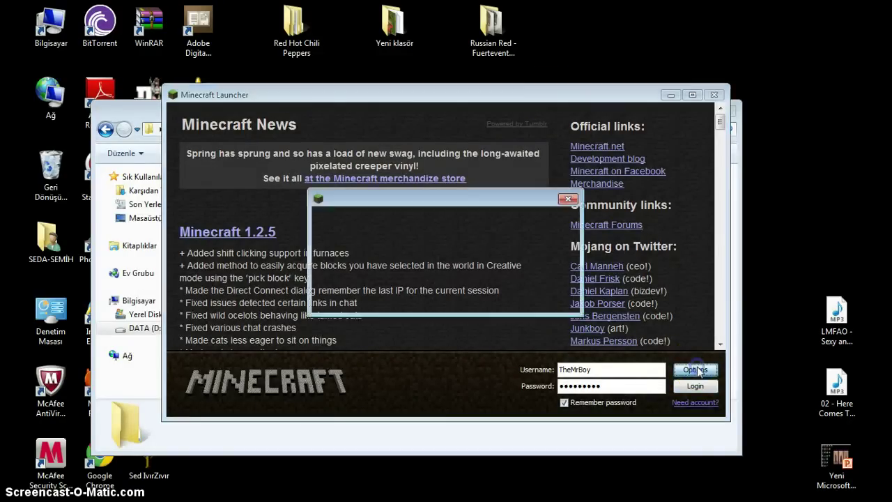
{"action": "left_click", "coordinate": [527, 247]}
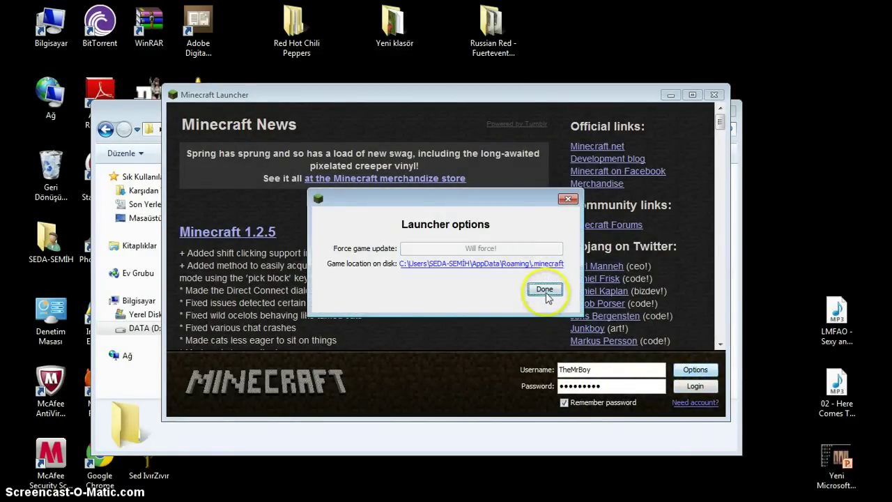
{"action": "left_click", "coordinate": [545, 289]}
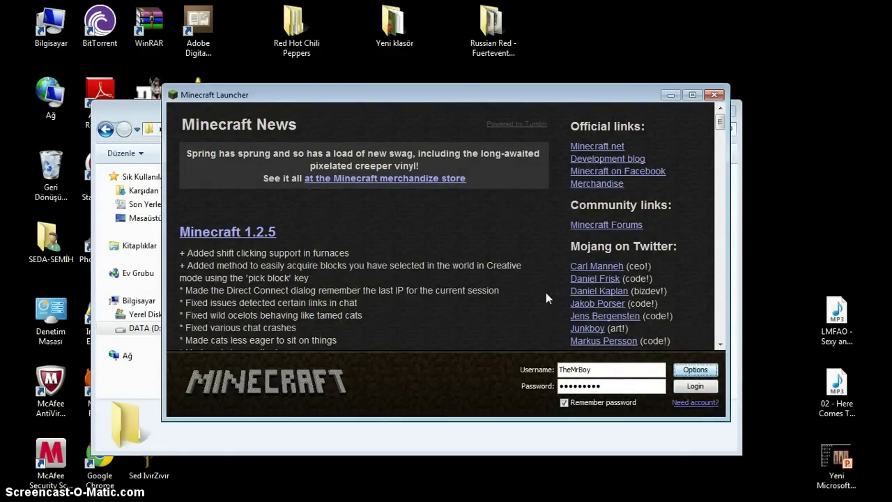
{"action": "left_click", "coordinate": [684, 388]}
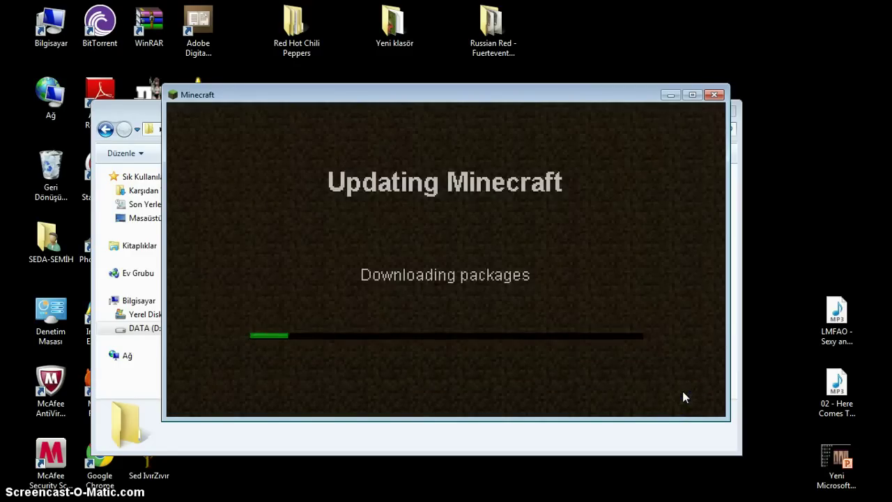
- Bring up the Ekler mods folder, return to Minecraft and quit the game from its title screen
{"action": "left_click", "coordinate": [712, 442]}
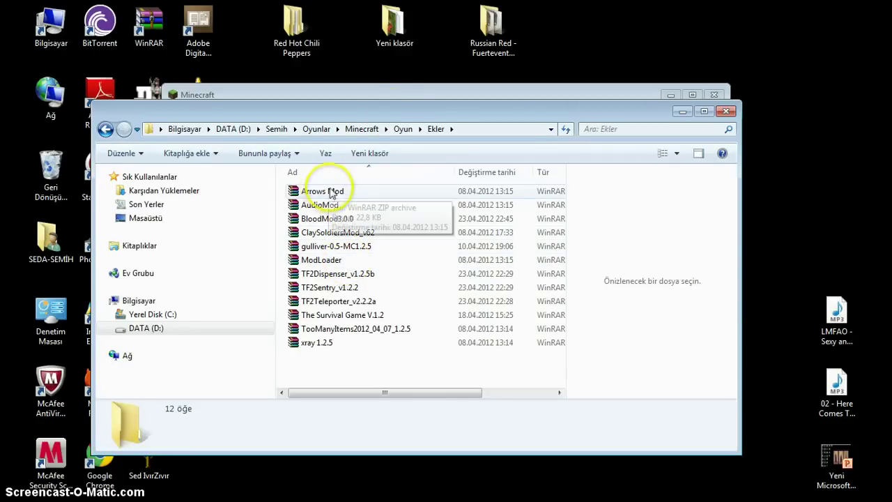
{"action": "left_click", "coordinate": [392, 93]}
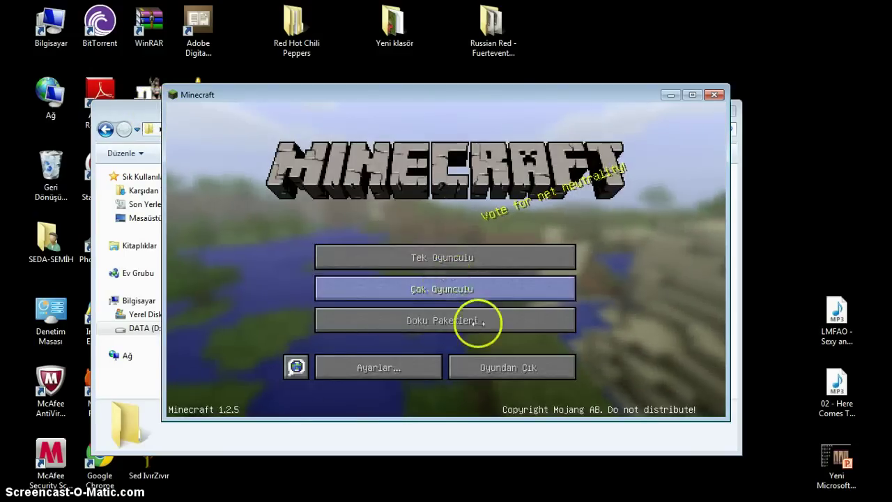
{"action": "left_click", "coordinate": [503, 368]}
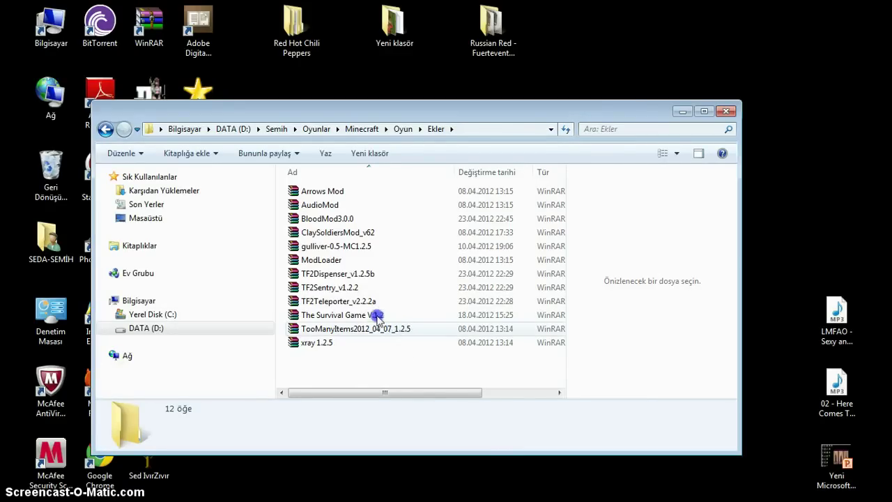
- Open the TooManyItems, TF2Teleporter, TF2Sentry, TF2Dispenser, ModLoader, gulliver, ClaySoldiersMod and AudioMod archives from the Ekler folder together in WinRAR
{"action": "left_click", "coordinate": [393, 335]}
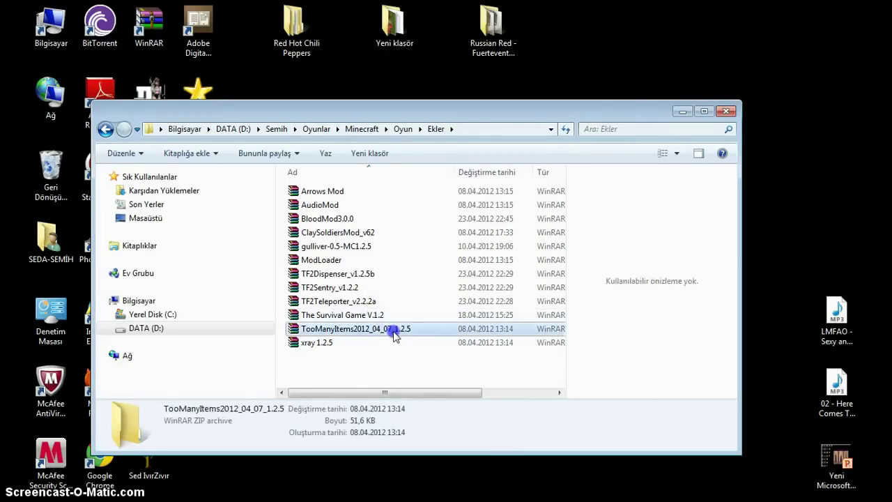
{"action": "left_click", "coordinate": [368, 302], "text": "ctrl"}
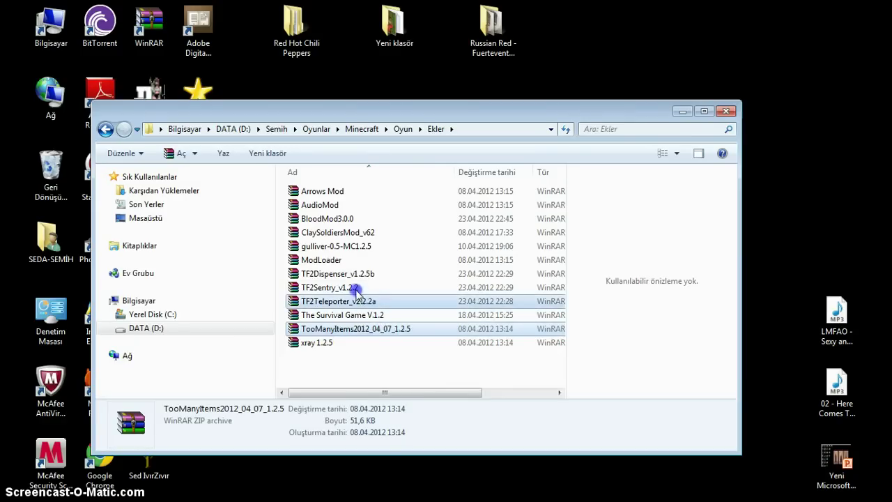
{"action": "left_click", "coordinate": [343, 274], "text": "ctrl"}
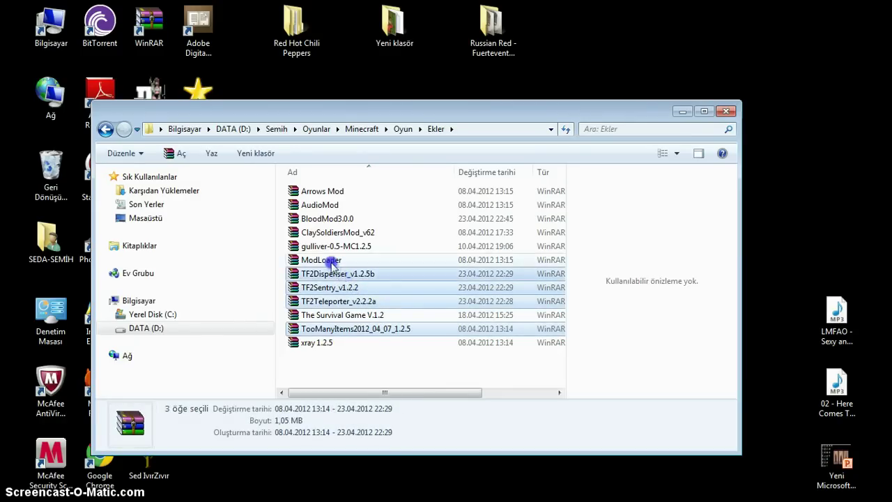
{"action": "left_click", "coordinate": [332, 259], "text": "ctrl"}
{"action": "left_click", "coordinate": [323, 248], "text": "ctrl"}
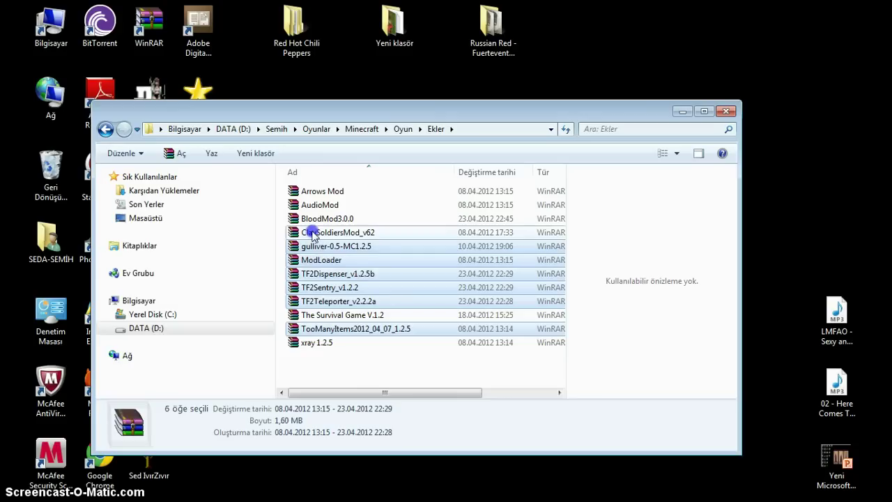
{"action": "left_click", "coordinate": [312, 232], "text": "ctrl"}
{"action": "left_click", "coordinate": [310, 207], "text": "ctrl"}
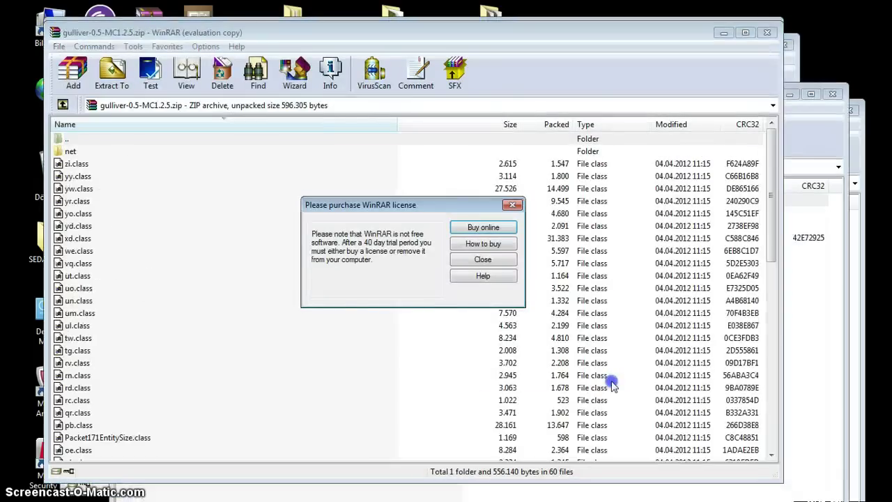
- Dismiss the WinRAR licence reminders in the gulliver, AudioMod, ModLoader and TF2Sentry archive windows
{"action": "left_click", "coordinate": [513, 205]}
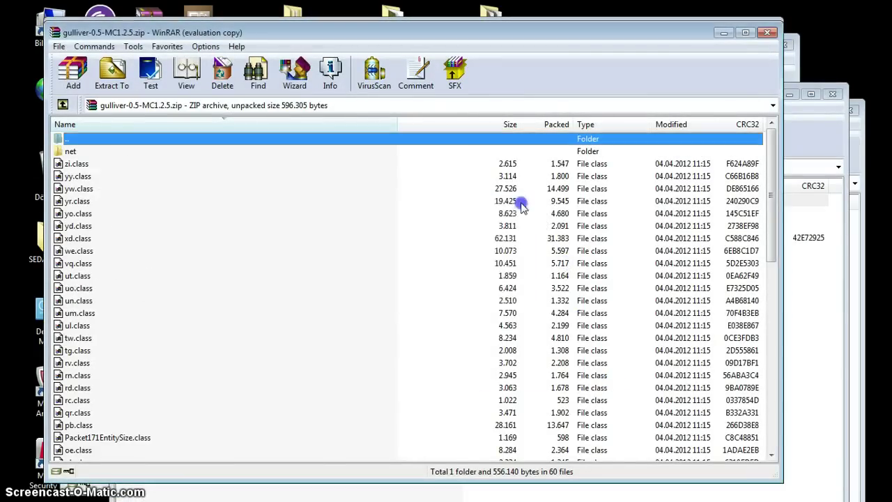
{"action": "left_click", "coordinate": [837, 142]}
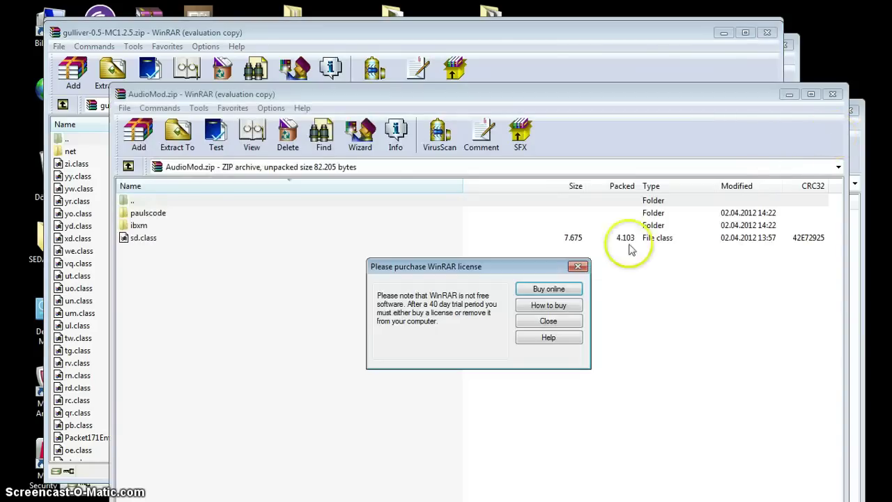
{"action": "left_click", "coordinate": [578, 267]}
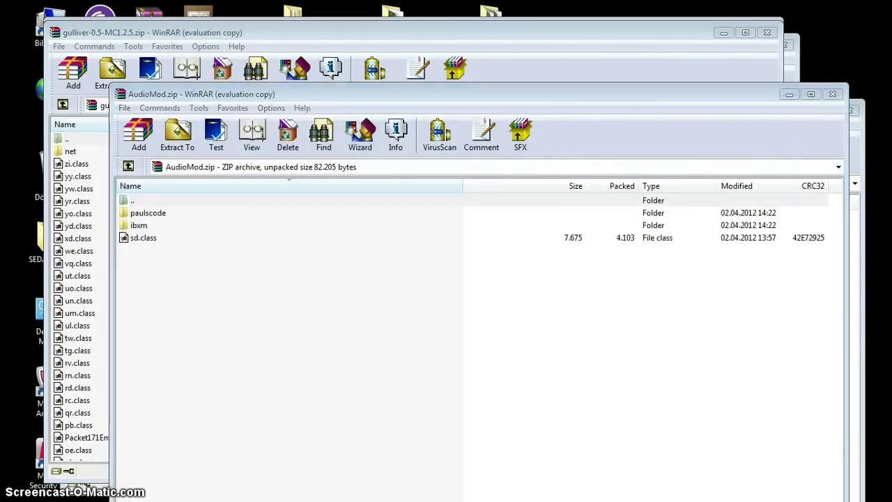
{"action": "key", "text": "alt+Tab"}
{"action": "key", "text": "alt+Tab"}
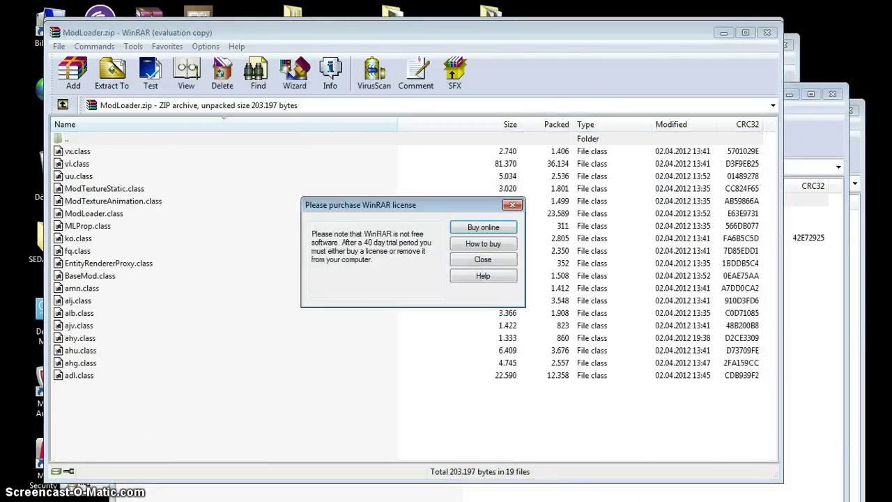
{"action": "left_click", "coordinate": [514, 204]}
{"action": "key", "text": "alt+Tab"}
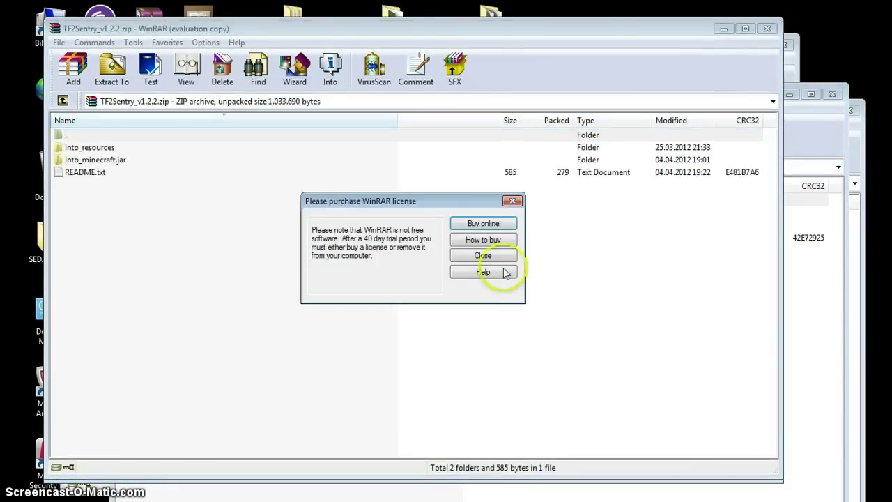
{"action": "left_click", "coordinate": [514, 203]}
- Dismiss the WinRAR licence reminders in the TF2Teleporter, ClaySoldiersMod, TooManyItems and TF2Dispenser archive windows
{"action": "key", "text": "alt+Tab"}
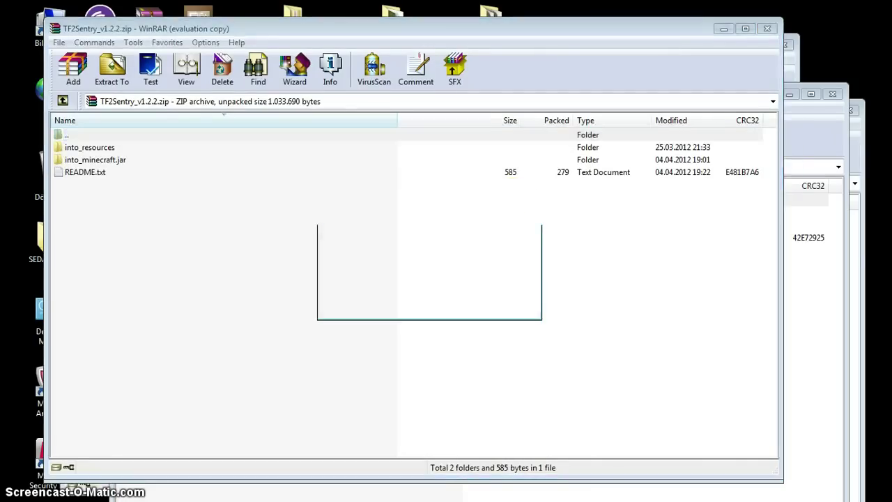
{"action": "left_click", "coordinate": [527, 217]}
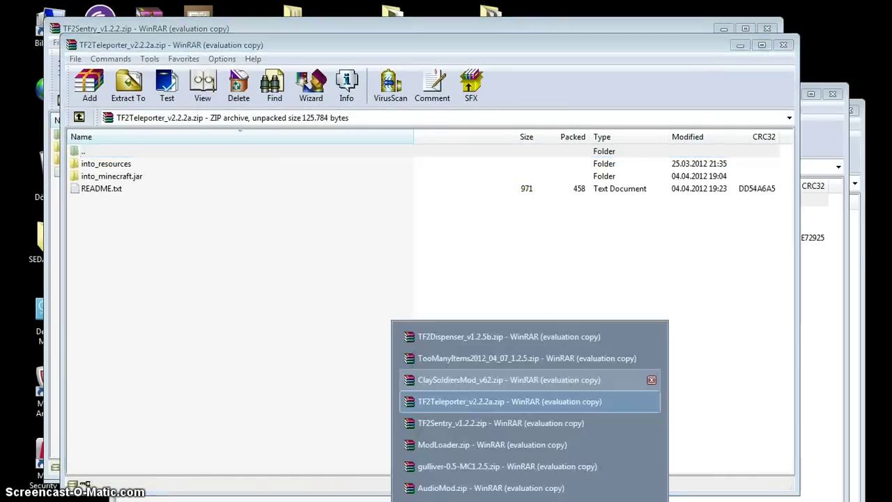
{"action": "left_click", "coordinate": [519, 374]}
{"action": "left_click", "coordinate": [611, 302]}
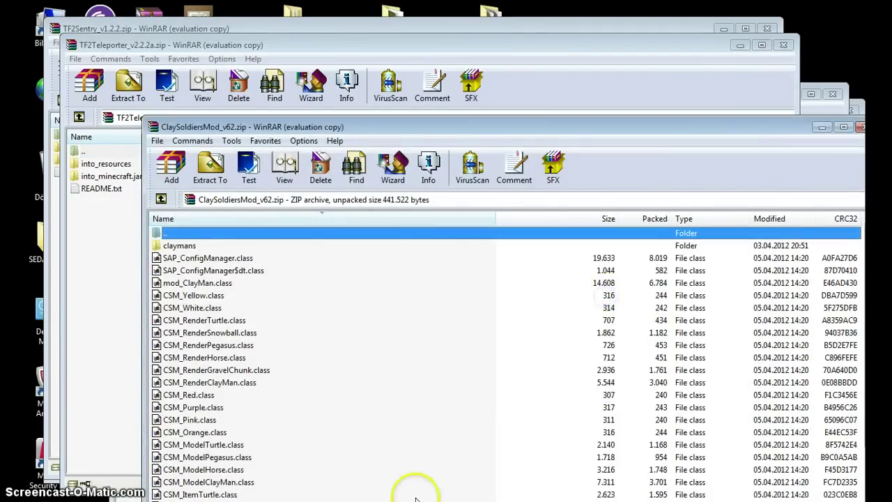
{"action": "left_click", "coordinate": [519, 335]}
{"action": "left_click", "coordinate": [593, 283]}
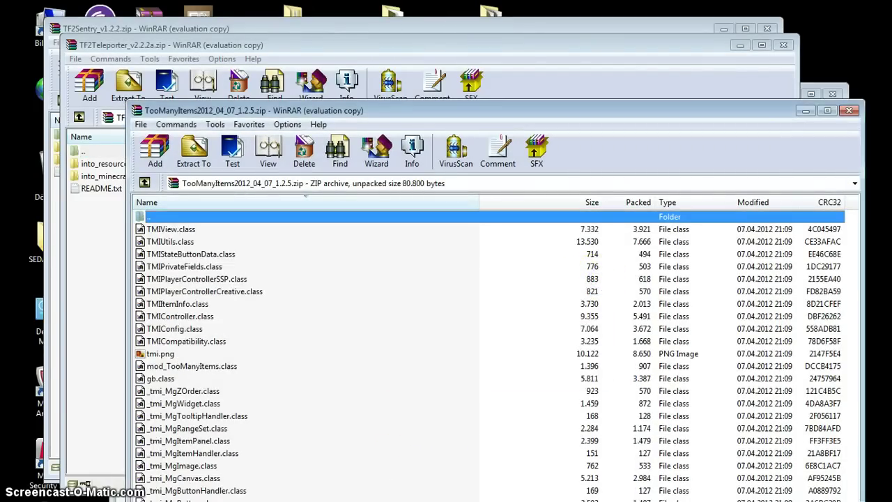
{"action": "key", "text": "alt+Tab"}
{"action": "left_click", "coordinate": [509, 203]}
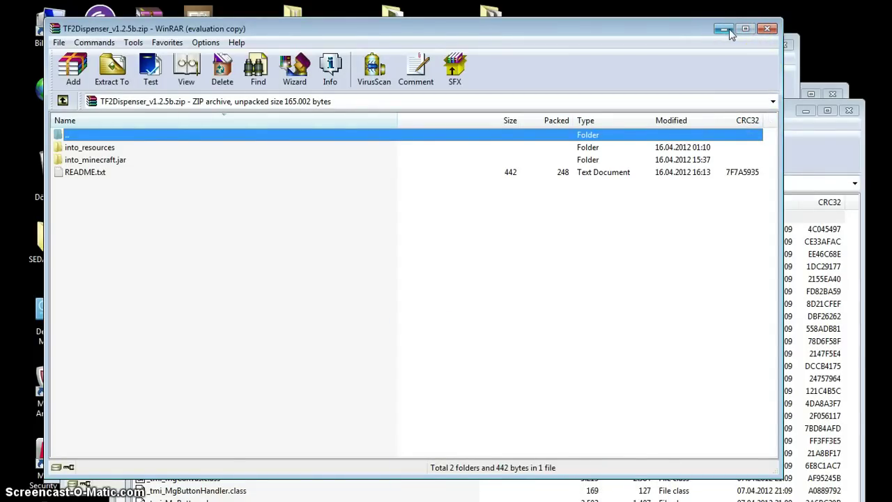
- Close the TF2Dispenser, TF2Teleporter and TF2Sentry archive windows, keeping the other mod archives open
{"action": "left_click", "coordinate": [452, 495]}
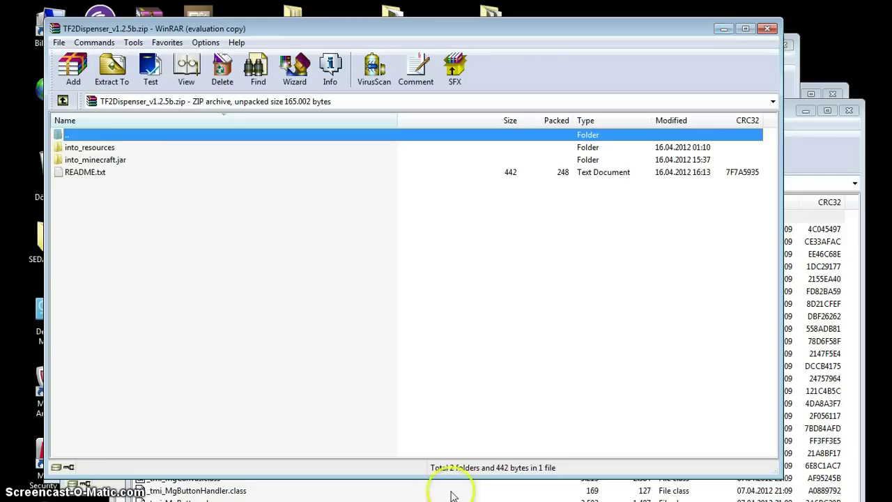
{"action": "left_click", "coordinate": [724, 30]}
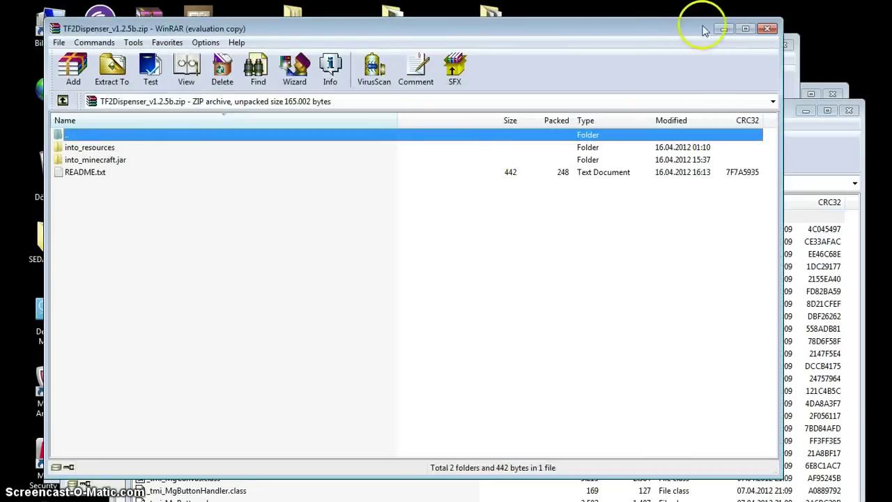
{"action": "left_click", "coordinate": [766, 23]}
{"action": "left_click", "coordinate": [725, 73]}
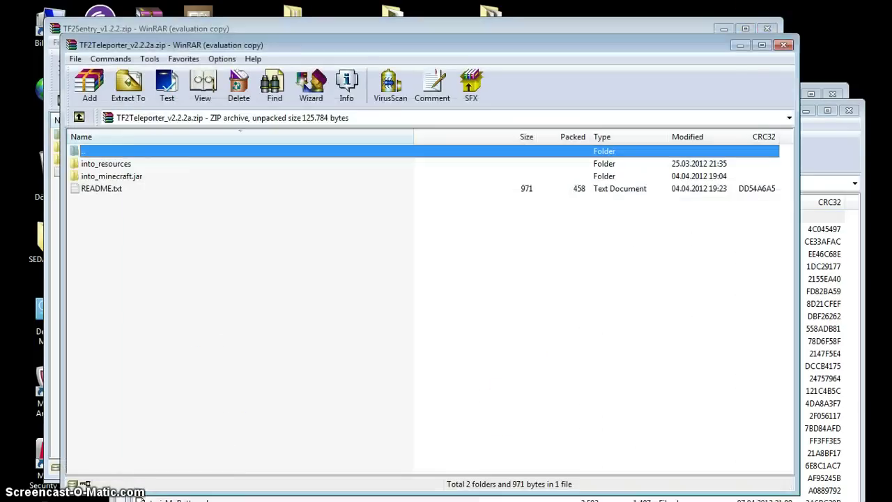
{"action": "left_click", "coordinate": [783, 46]}
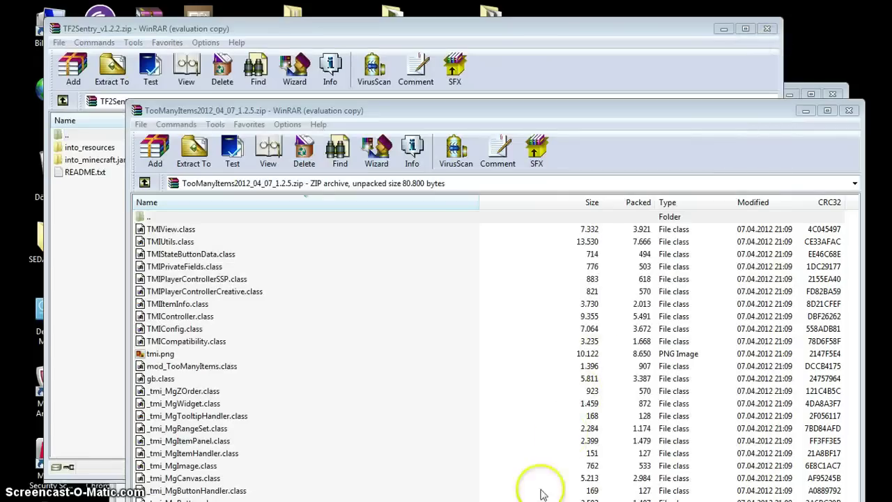
{"action": "left_click", "coordinate": [767, 23]}
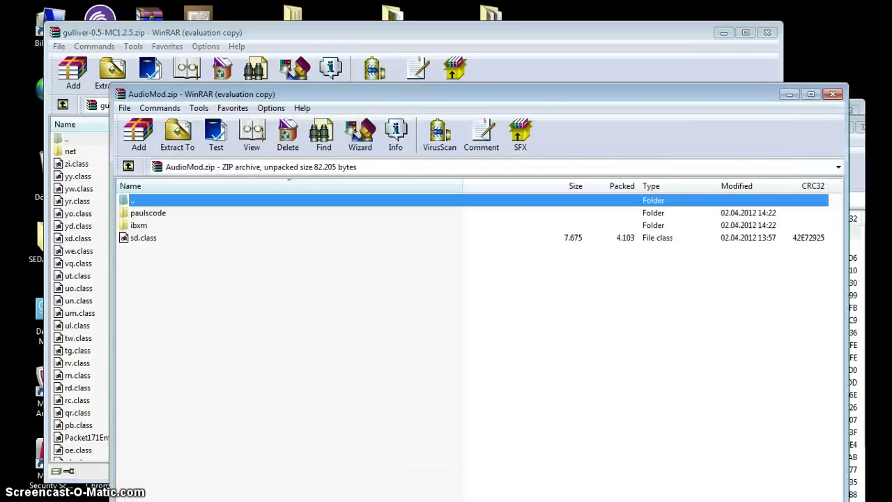
{"action": "left_click", "coordinate": [825, 38]}
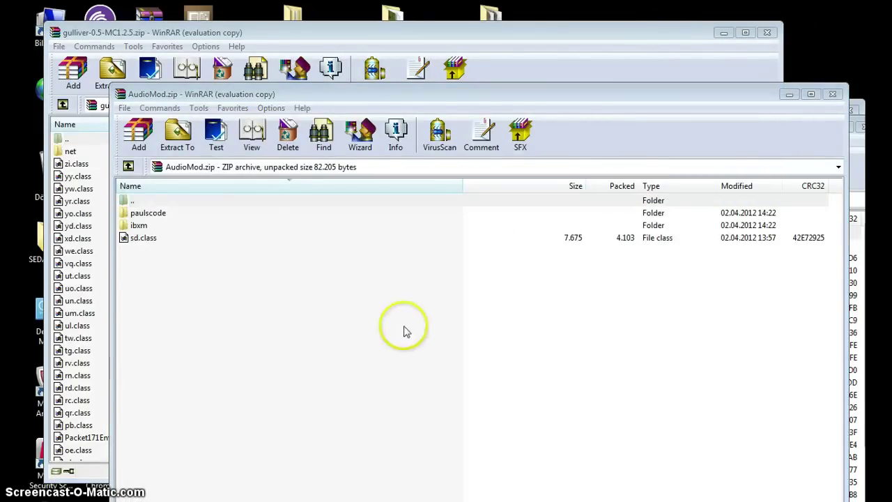
- Find the Roaming folder by searching Windows for %appdata% and open the bin folder inside .minecraft
{"action": "key", "text": "super"}
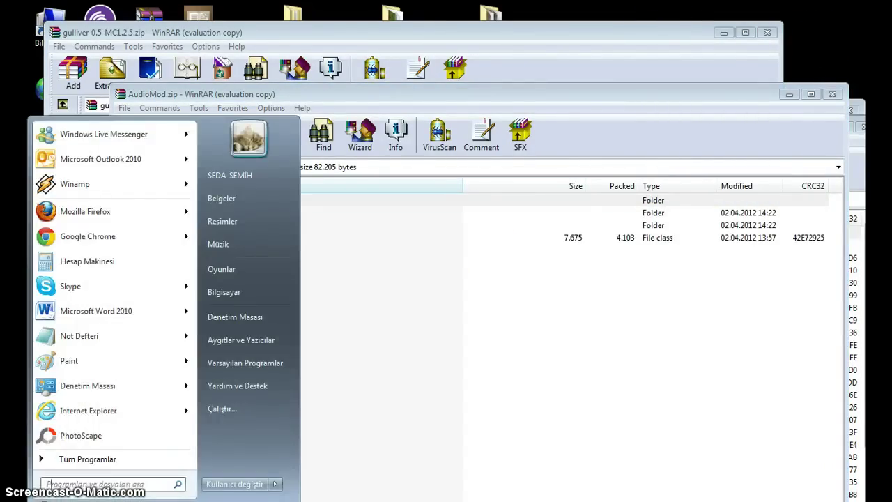
{"action": "type", "text": "%appdata"}
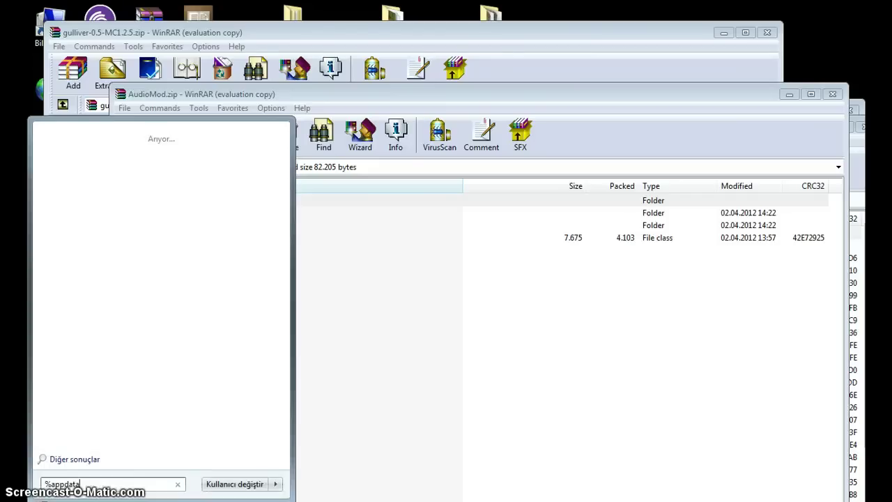
{"action": "type", "text": "%"}
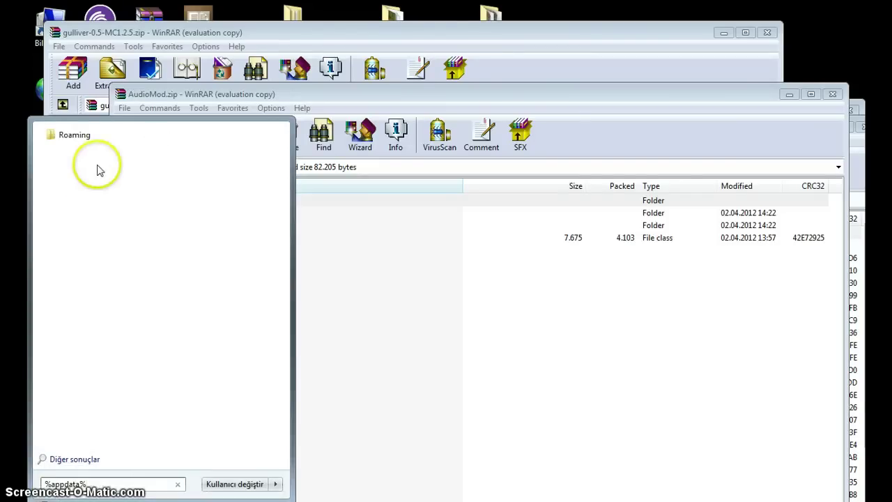
{"action": "left_click", "coordinate": [71, 135]}
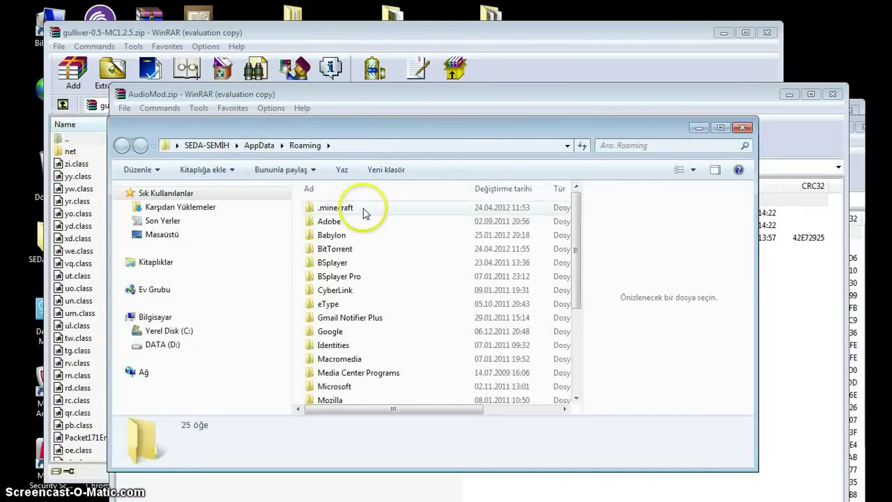
{"action": "left_click", "coordinate": [366, 209]}
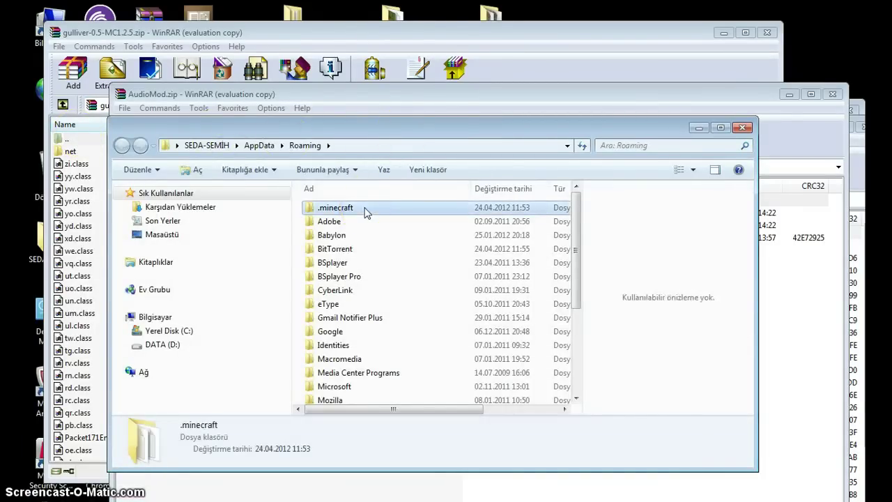
{"action": "double_click", "coordinate": [366, 209]}
{"action": "double_click", "coordinate": [357, 223]}
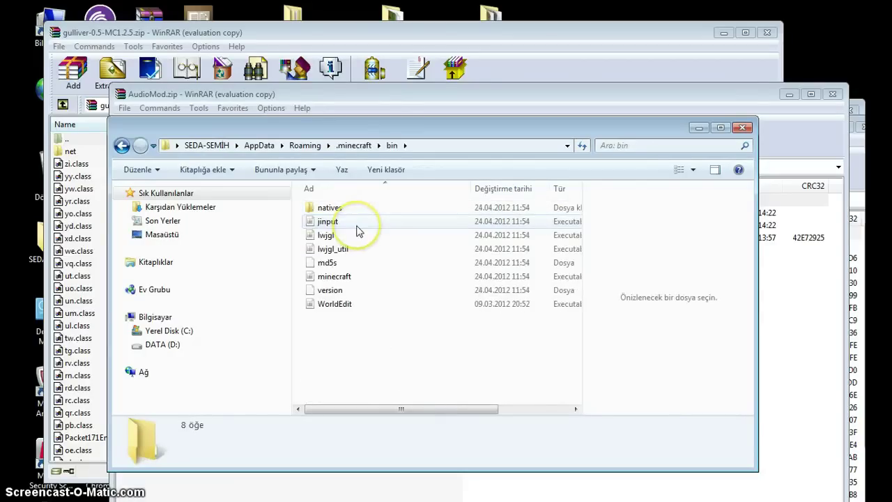
- Open the minecraft jar file with WinRAR archiver and dismiss the licence reminder
{"action": "left_click", "coordinate": [343, 278]}
{"action": "right_click", "coordinate": [340, 279]}
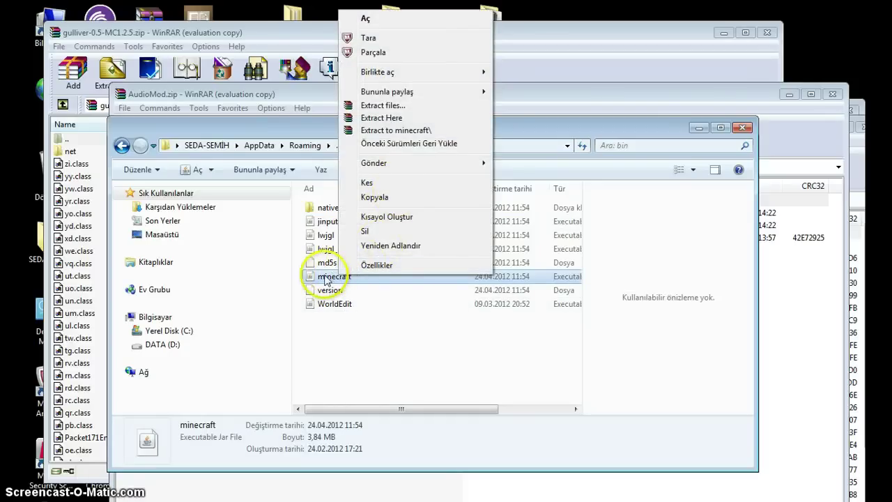
{"action": "mouse_move", "coordinate": [426, 73]}
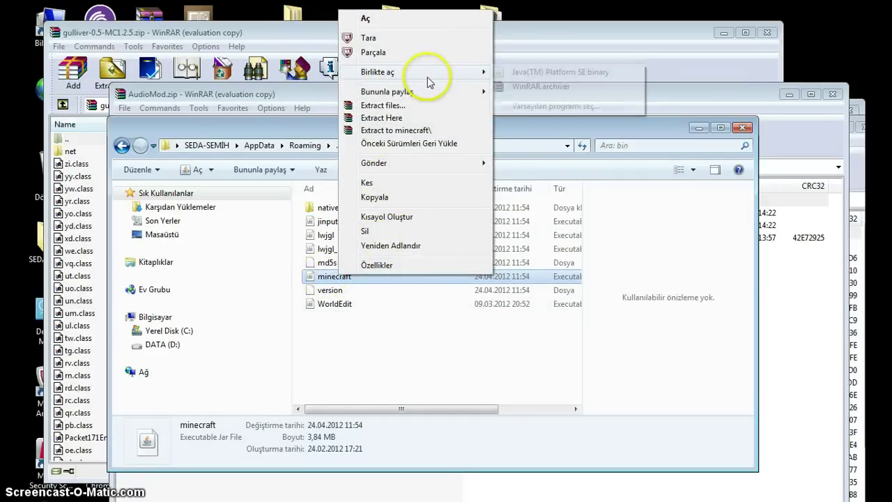
{"action": "left_click", "coordinate": [522, 87]}
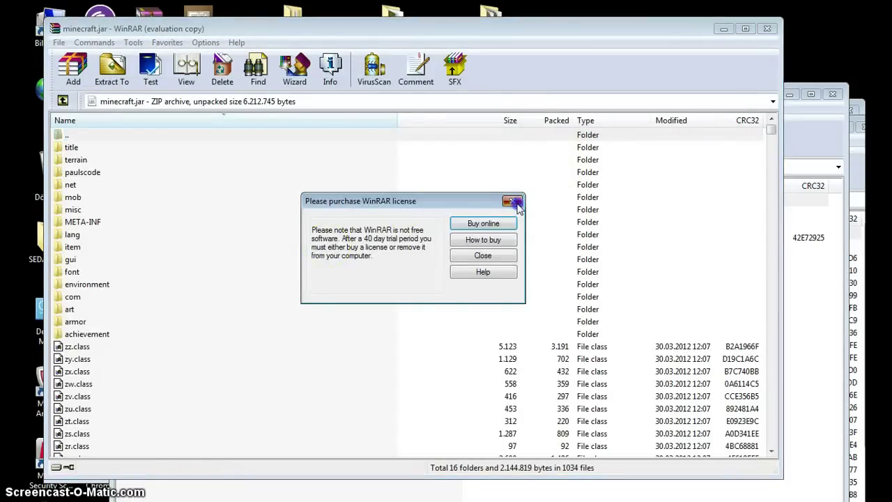
{"action": "left_click", "coordinate": [514, 202]}
- Delete the META-INF folder from minecraft.jar and confirm the deletion
{"action": "left_click", "coordinate": [99, 223]}
{"action": "left_click", "coordinate": [223, 69]}
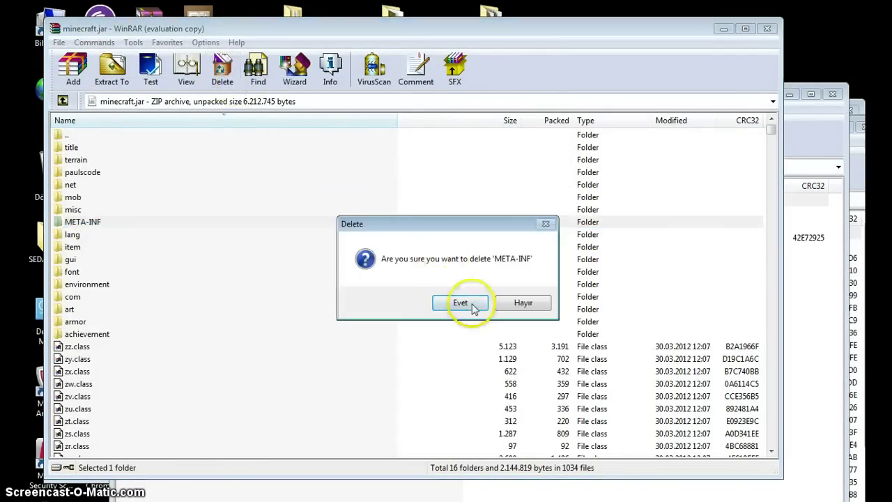
{"action": "left_click", "coordinate": [461, 304]}
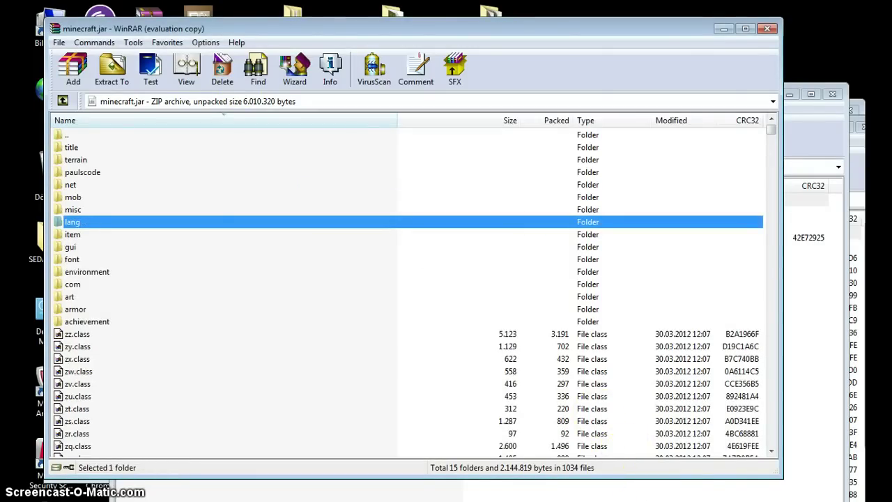
- Add all class files from ModLoader.zip to minecraft.jar with the default archiving options, and close the ModLoader archive
{"action": "mouse_move", "coordinate": [565, 499]}
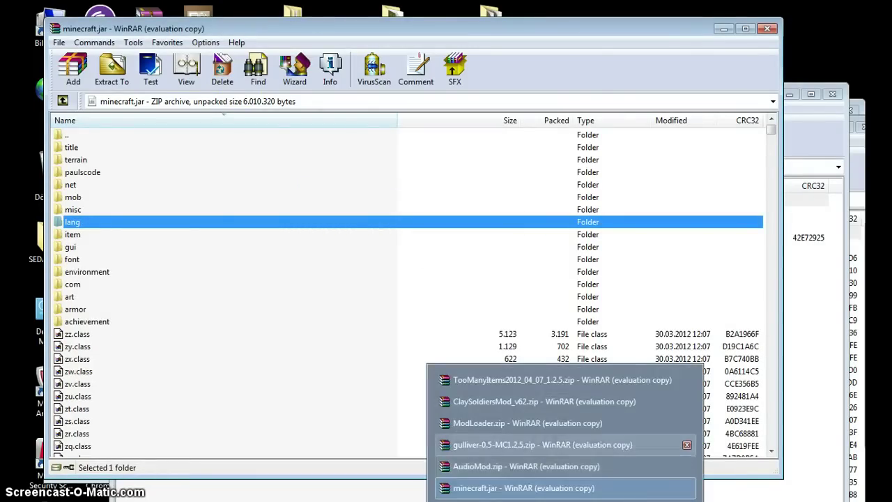
{"action": "left_click", "coordinate": [528, 424]}
{"action": "left_click_drag", "start_coordinate": [424, 33], "coordinate": [527, 31]}
{"action": "left_click_drag", "start_coordinate": [213, 429], "coordinate": [218, 157]}
{"action": "left_click_drag", "start_coordinate": [185, 413], "coordinate": [187, 150]}
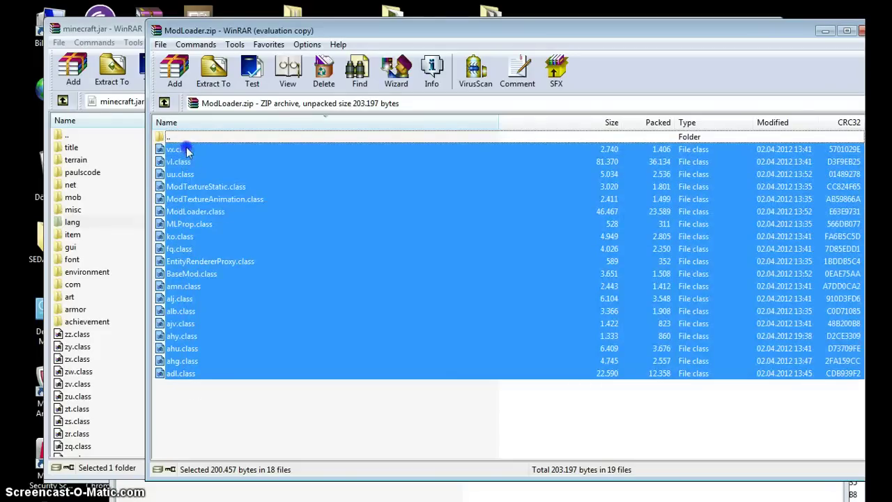
{"action": "left_click_drag", "start_coordinate": [209, 193], "coordinate": [206, 212]}
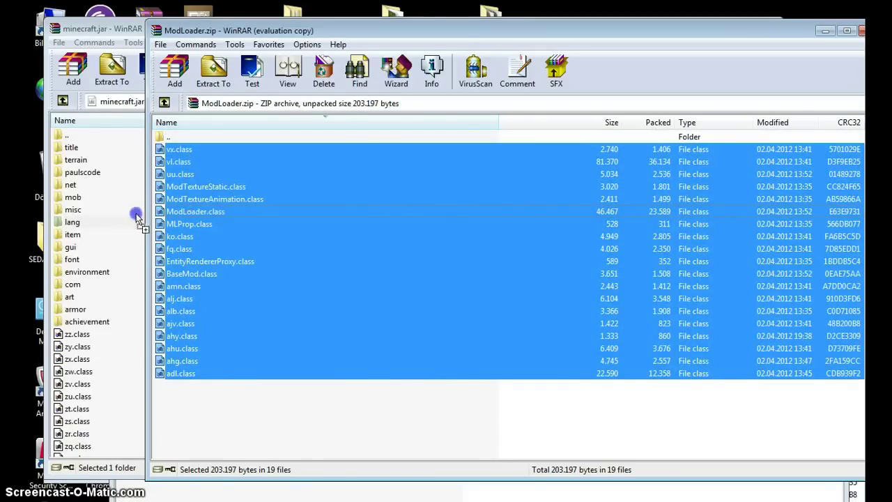
{"action": "left_click_drag", "start_coordinate": [137, 219], "coordinate": [137, 219]}
{"action": "left_click", "coordinate": [422, 367]}
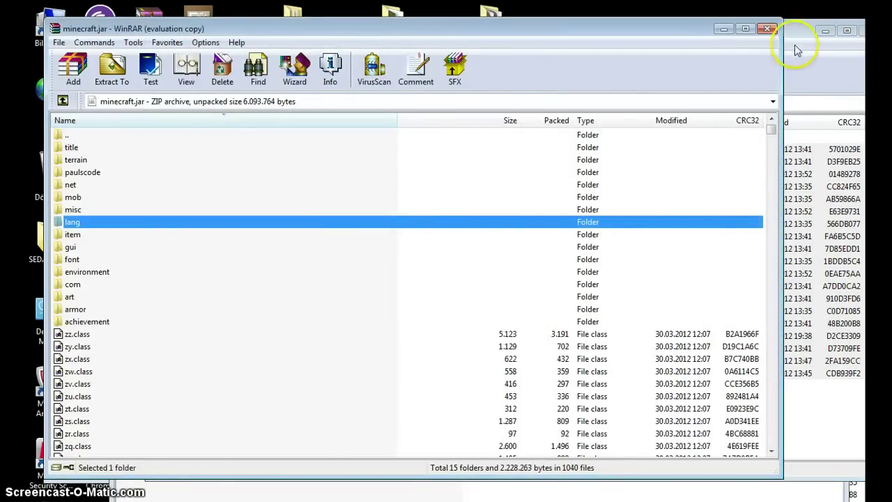
{"action": "left_click", "coordinate": [795, 38]}
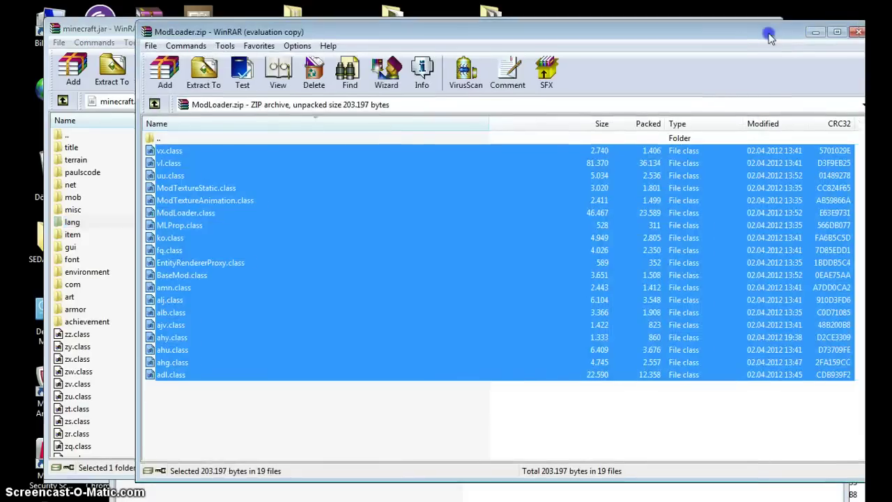
{"action": "left_click", "coordinate": [825, 31]}
- Add the paulscode and ibxm folders and sd.class from AudioMod.zip to minecraft.jar, and close the AudioMod archive
{"action": "left_click", "coordinate": [636, 490]}
{"action": "left_click", "coordinate": [500, 215]}
{"action": "left_click", "coordinate": [413, 101]}
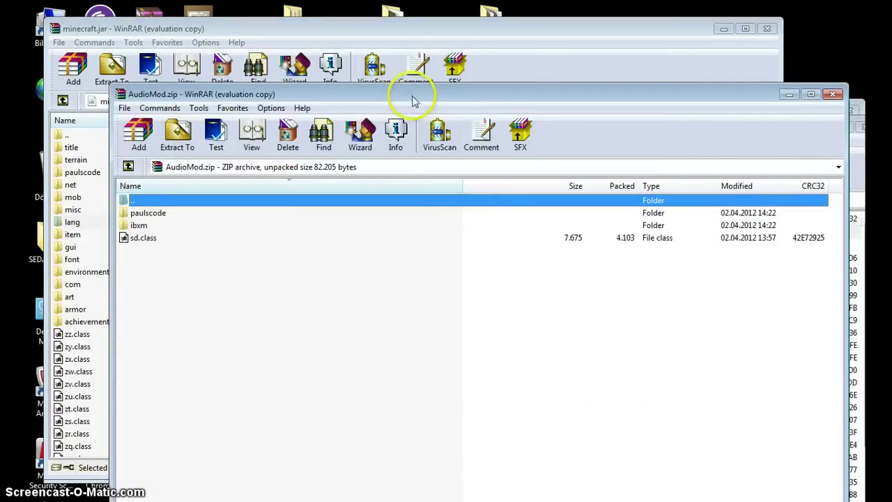
{"action": "left_click_drag", "start_coordinate": [413, 102], "coordinate": [461, 55]}
{"action": "left_click_drag", "start_coordinate": [218, 262], "coordinate": [218, 178]}
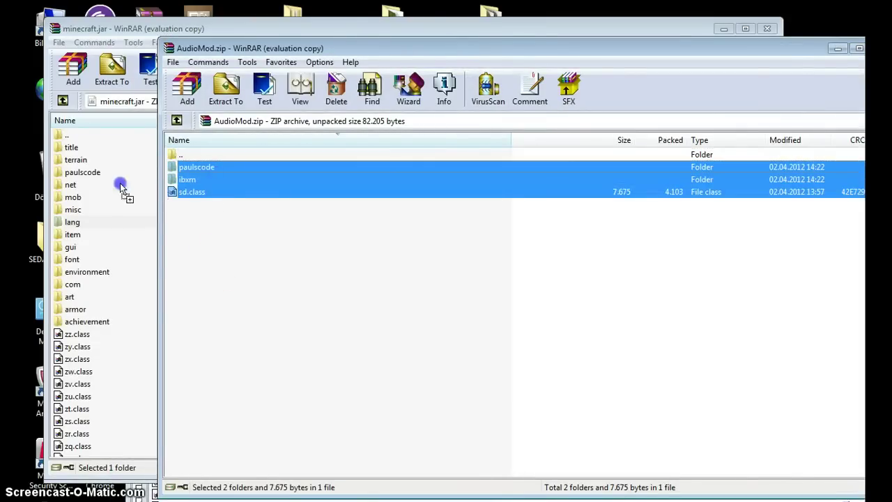
{"action": "left_click_drag", "start_coordinate": [121, 186], "coordinate": [120, 185]}
{"action": "left_click", "coordinate": [390, 363]}
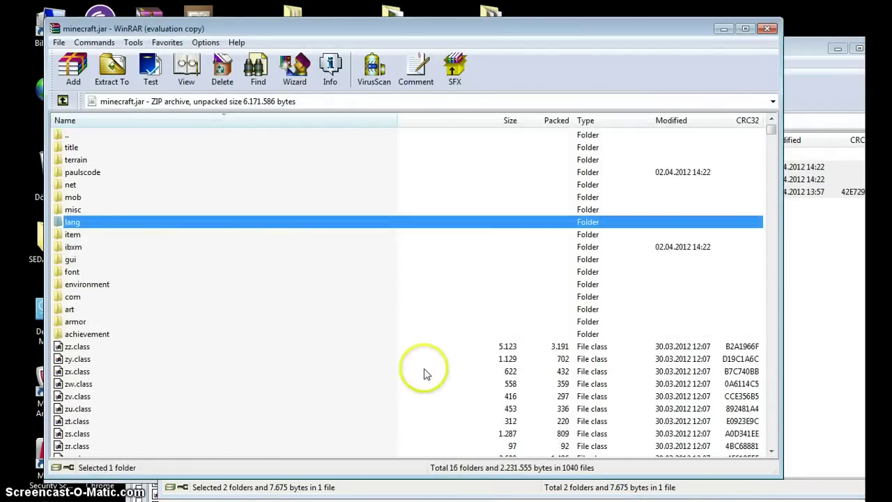
{"action": "left_click", "coordinate": [853, 369]}
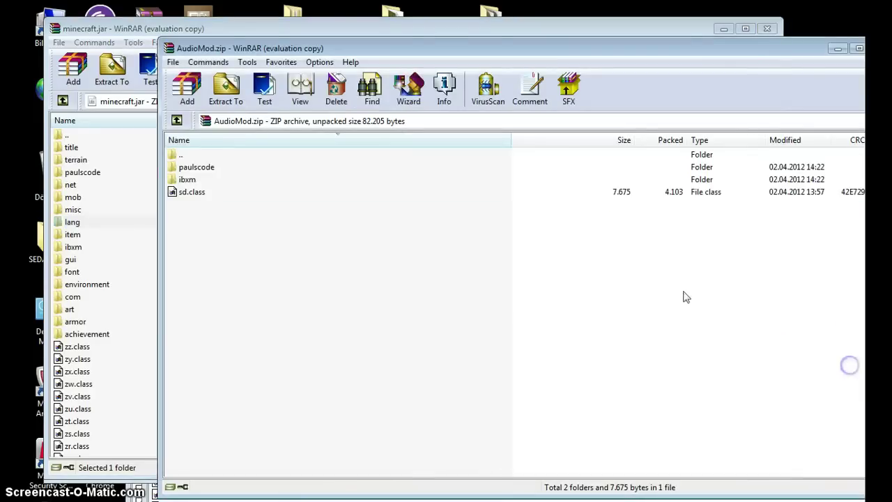
{"action": "left_click_drag", "start_coordinate": [495, 56], "coordinate": [464, 52]}
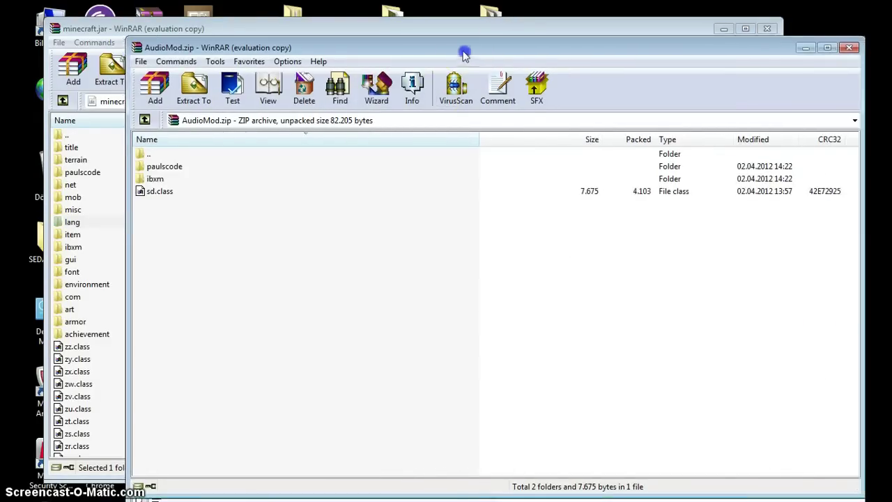
{"action": "left_click_drag", "start_coordinate": [524, 55], "coordinate": [492, 55]}
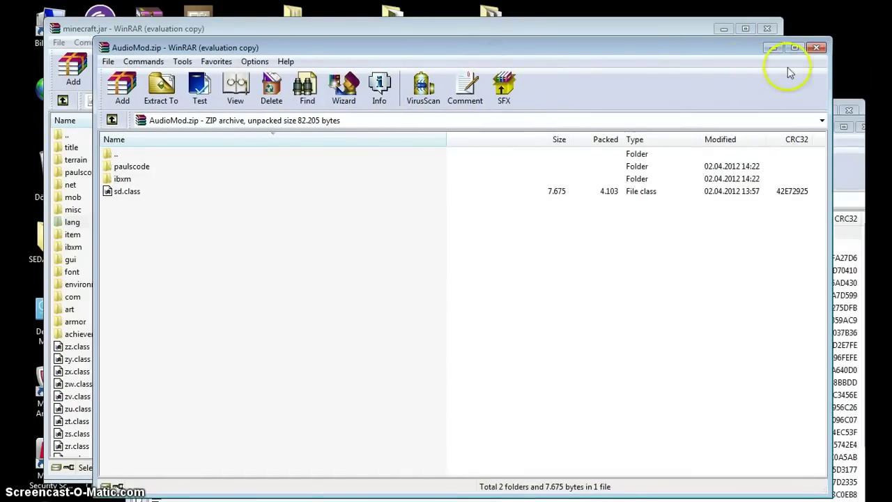
{"action": "left_click", "coordinate": [818, 48]}
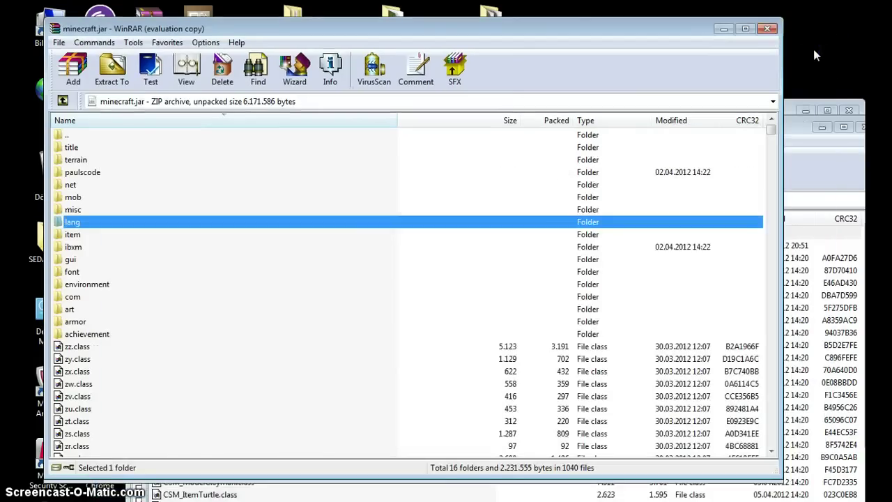
- Add the claymans folder and all class files from ClaySoldiersMod_v62.zip to minecraft.jar, and close that mod archive
{"action": "left_click", "coordinate": [802, 129]}
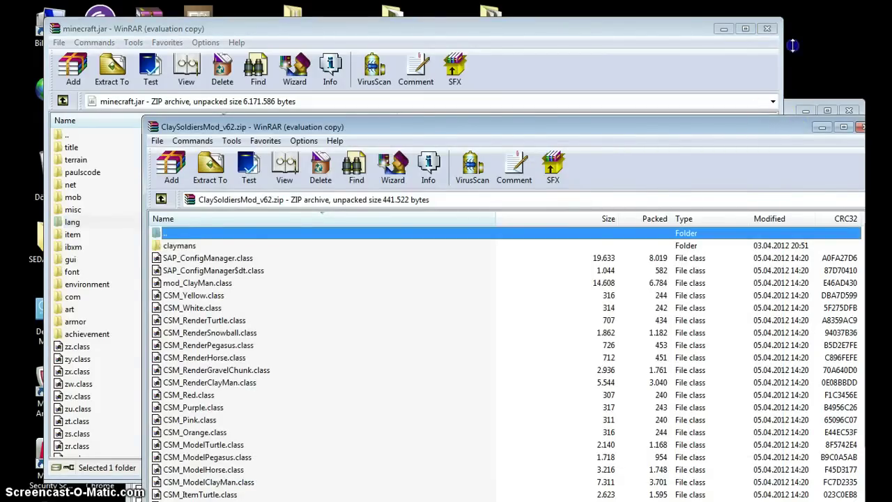
{"action": "left_click_drag", "start_coordinate": [793, 45], "coordinate": [793, 45]}
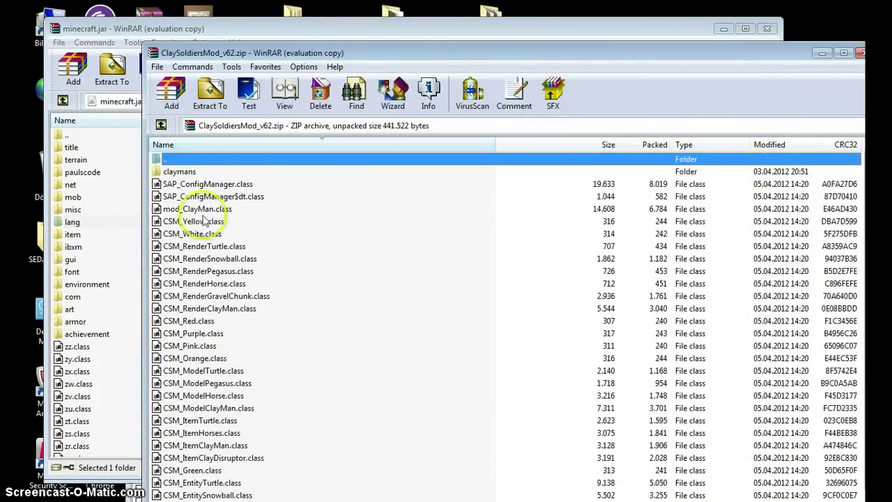
{"action": "left_click", "coordinate": [180, 173]}
{"action": "key", "text": "ctrl+a"}
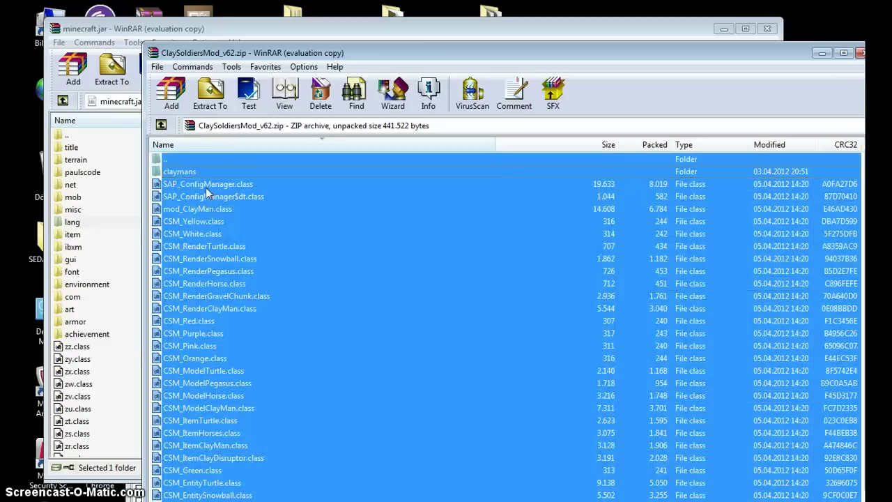
{"action": "left_click", "coordinate": [187, 160], "text": "ctrl"}
{"action": "left_click_drag", "start_coordinate": [228, 272], "coordinate": [197, 256]}
{"action": "left_click_drag", "start_coordinate": [113, 226], "coordinate": [113, 223]}
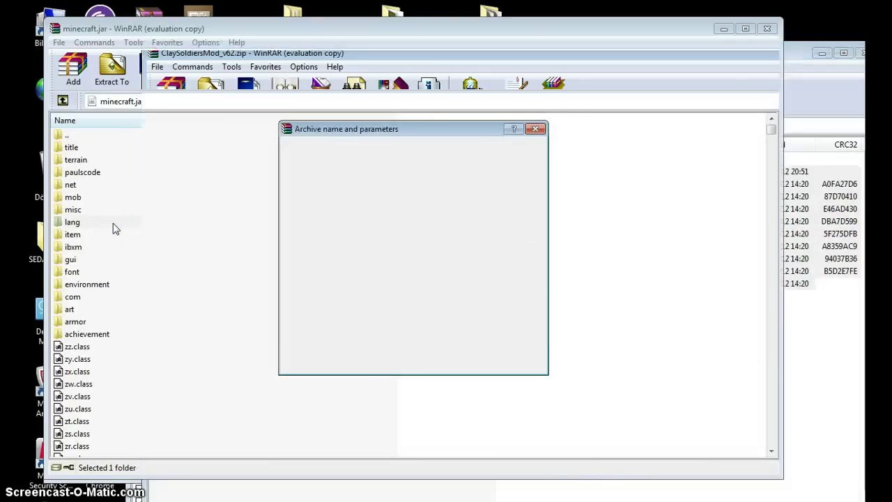
{"action": "left_click", "coordinate": [411, 363]}
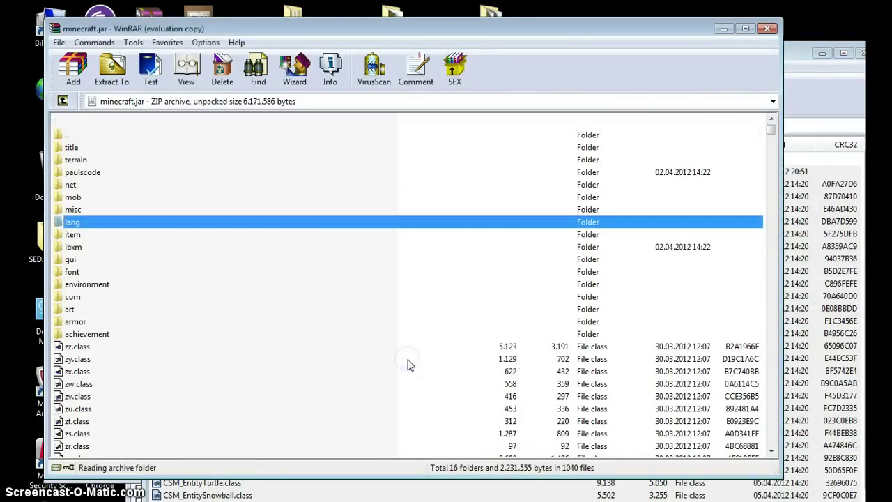
{"action": "left_click", "coordinate": [797, 58]}
{"action": "left_click_drag", "start_coordinate": [788, 56], "coordinate": [705, 28]}
{"action": "left_click", "coordinate": [779, 25]}
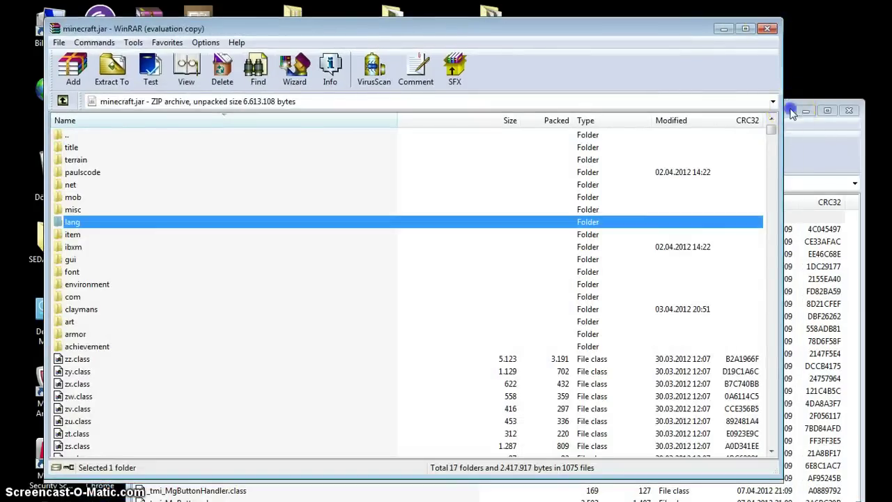
- Add all files from TooManyItems2012_04_07_1.2.5.zip, including tmi.png, to minecraft.jar and close that mod archive
{"action": "left_click", "coordinate": [793, 113]}
{"action": "left_click_drag", "start_coordinate": [691, 119], "coordinate": [718, 69]}
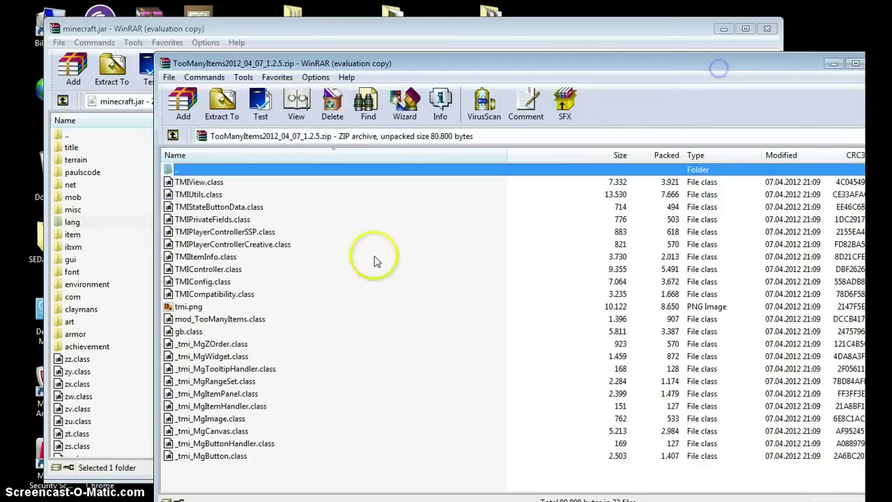
{"action": "left_click", "coordinate": [256, 271]}
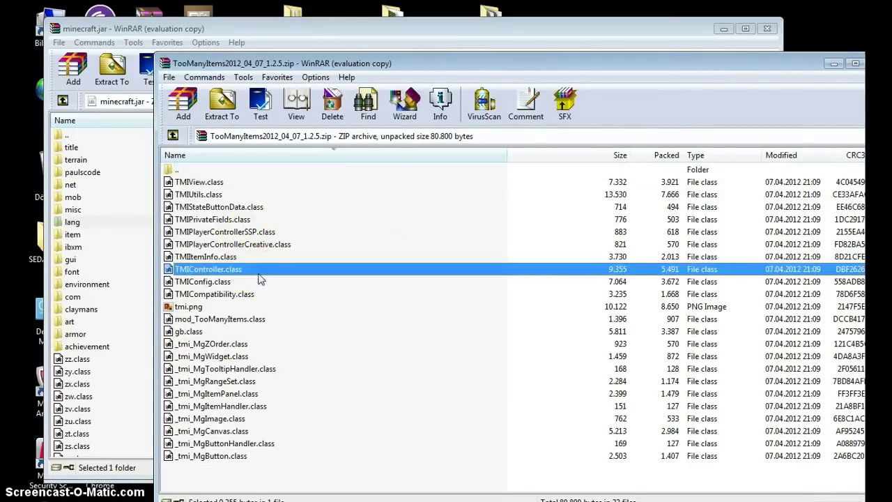
{"action": "key", "text": "ctrl+a"}
{"action": "left_click_drag", "start_coordinate": [255, 263], "coordinate": [194, 172]}
{"action": "left_click_drag", "start_coordinate": [212, 224], "coordinate": [132, 212]}
{"action": "left_click", "coordinate": [412, 362]}
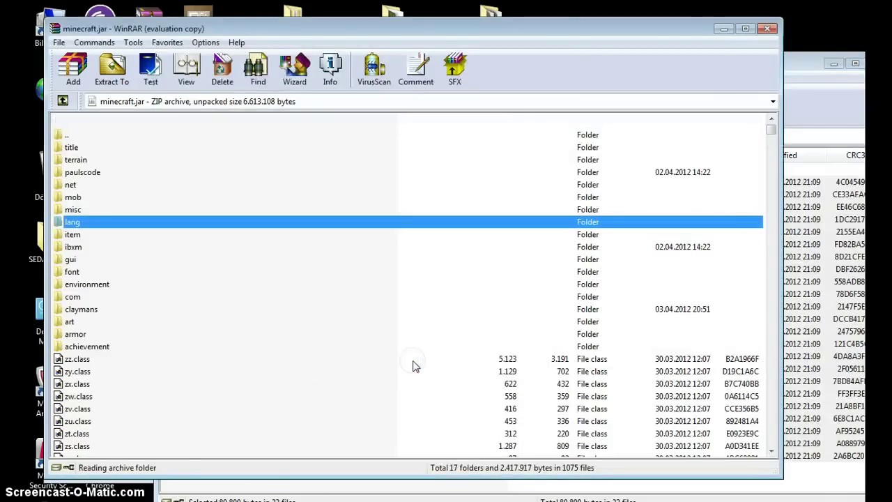
{"action": "left_click", "coordinate": [798, 73]}
{"action": "left_click_drag", "start_coordinate": [743, 66], "coordinate": [709, 62]}
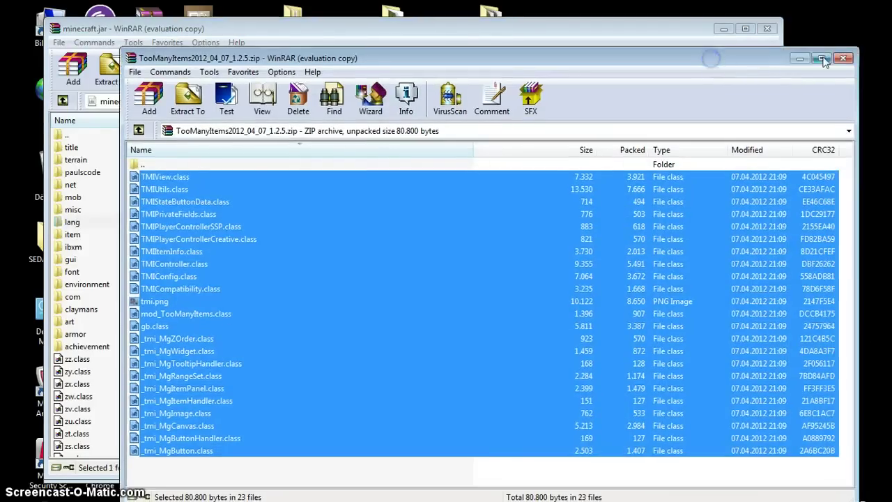
{"action": "left_click", "coordinate": [845, 59]}
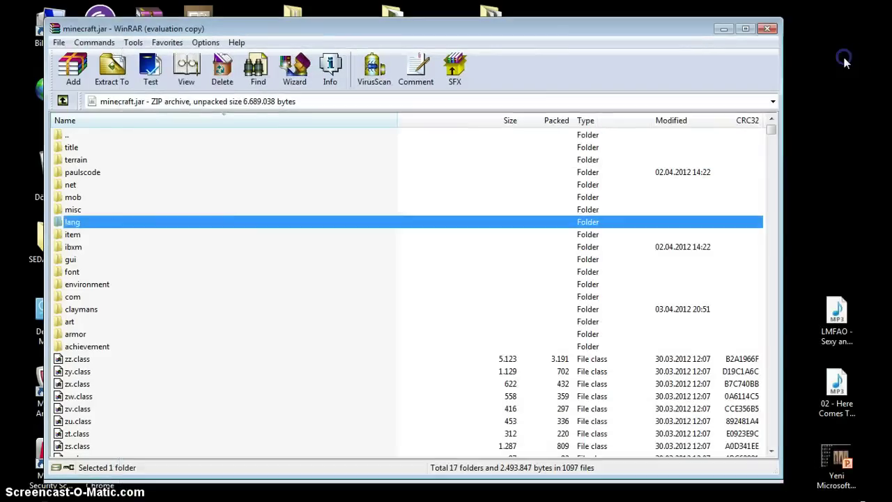
- Add the net folder and all class files from gulliver-0.5-MC1.2.5.zip to minecraft.jar, and close the gulliver archive
{"action": "left_click", "coordinate": [655, 491]}
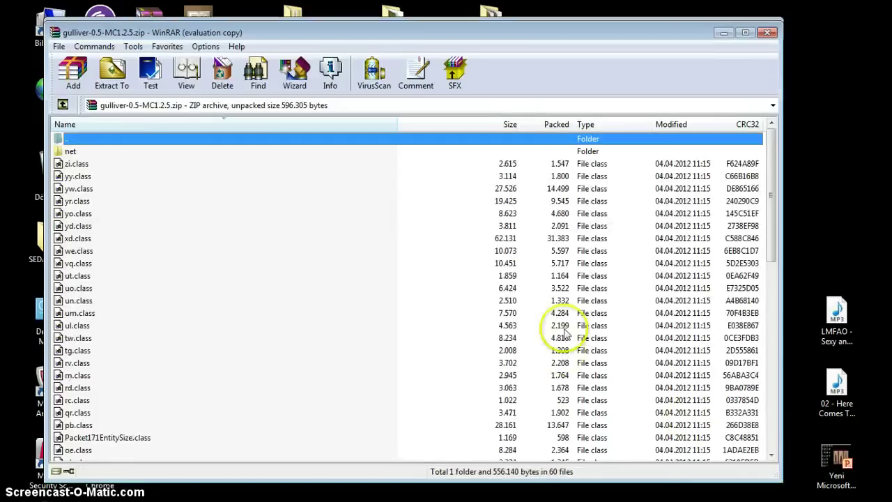
{"action": "left_click_drag", "start_coordinate": [511, 32], "coordinate": [621, 27]}
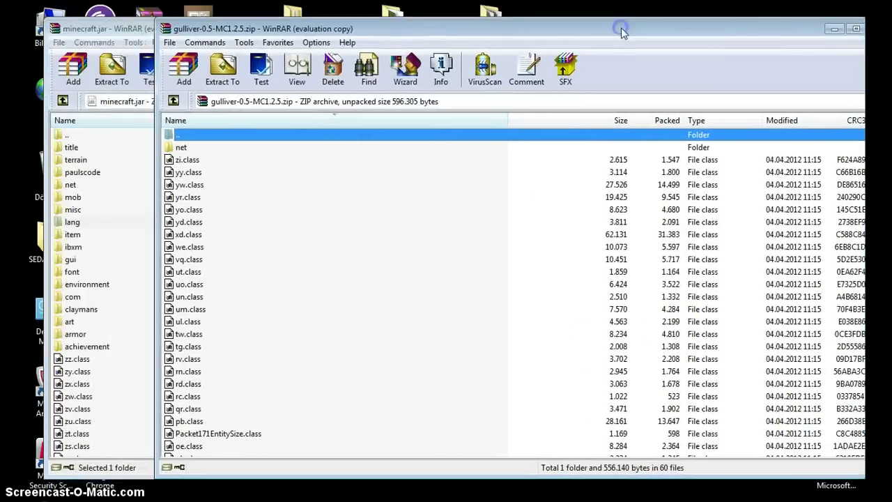
{"action": "left_click", "coordinate": [194, 150]}
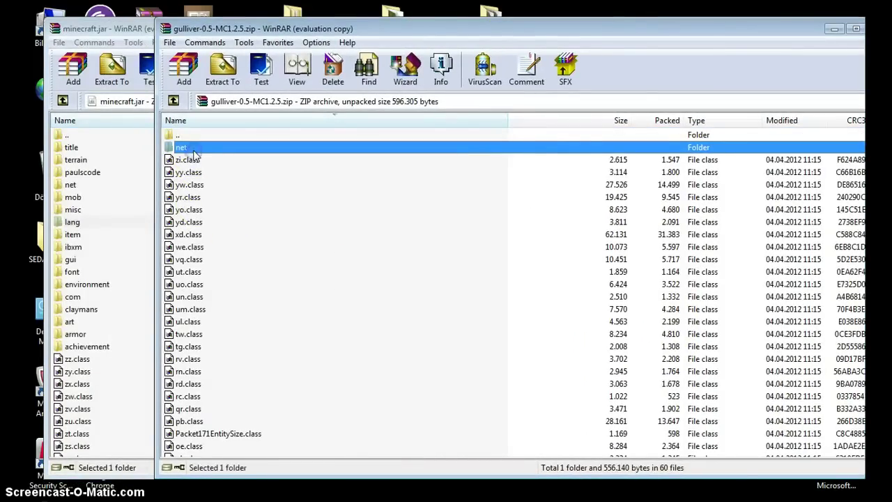
{"action": "left_click_drag", "start_coordinate": [195, 152], "coordinate": [226, 209]}
{"action": "key", "text": "ctrl+a"}
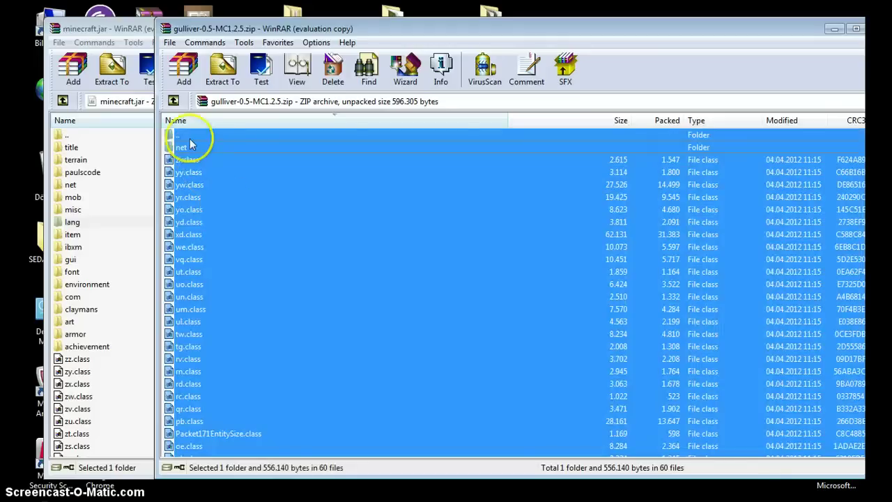
{"action": "left_click", "coordinate": [189, 138], "text": "ctrl"}
{"action": "left_click_drag", "start_coordinate": [240, 220], "coordinate": [126, 232]}
{"action": "left_click", "coordinate": [426, 366]}
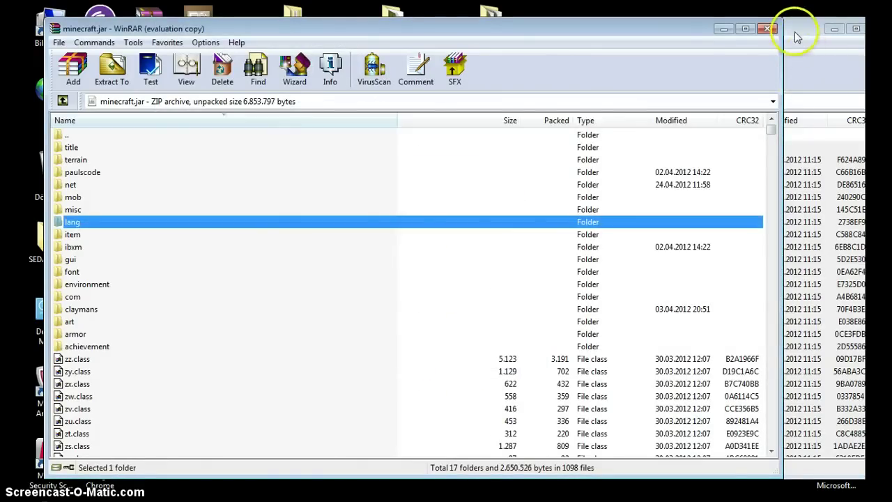
{"action": "left_click", "coordinate": [798, 39]}
{"action": "left_click_drag", "start_coordinate": [780, 32], "coordinate": [704, 37]}
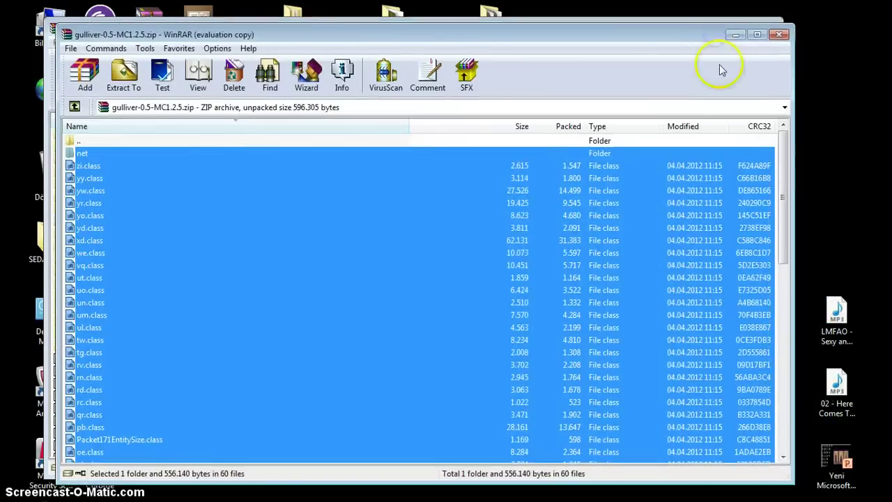
{"action": "left_click", "coordinate": [780, 34]}
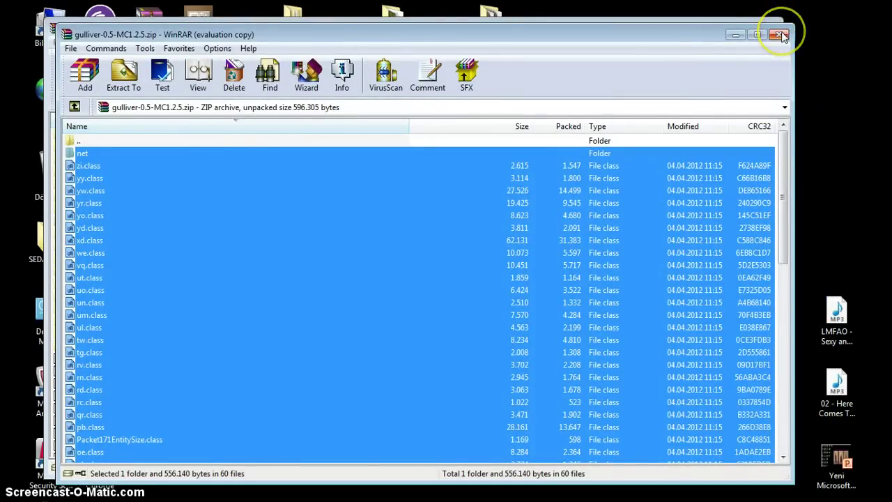
{"action": "left_click", "coordinate": [781, 34]}
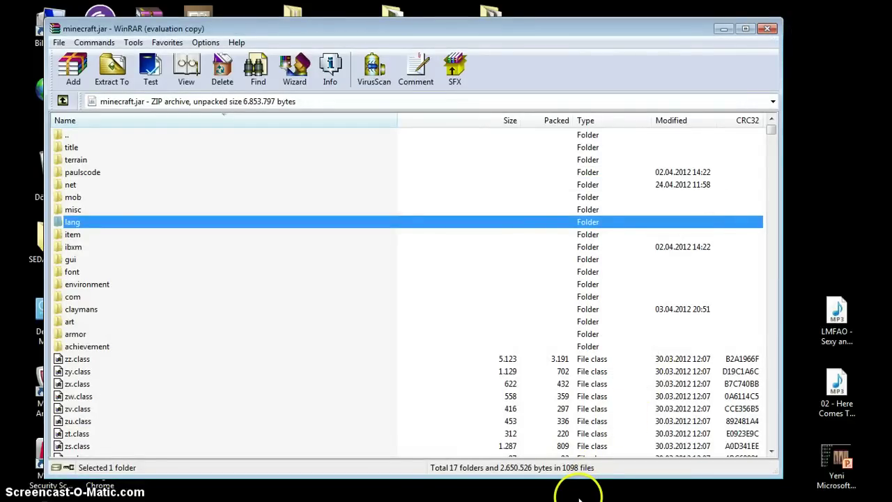
- Open the TF2Teleporter_v2.2.2a, TF2Sentry_v1.2.2 and TF2Dispenser_v1.2.5b archives together from the Ekler folder
{"action": "left_click", "coordinate": [529, 480]}
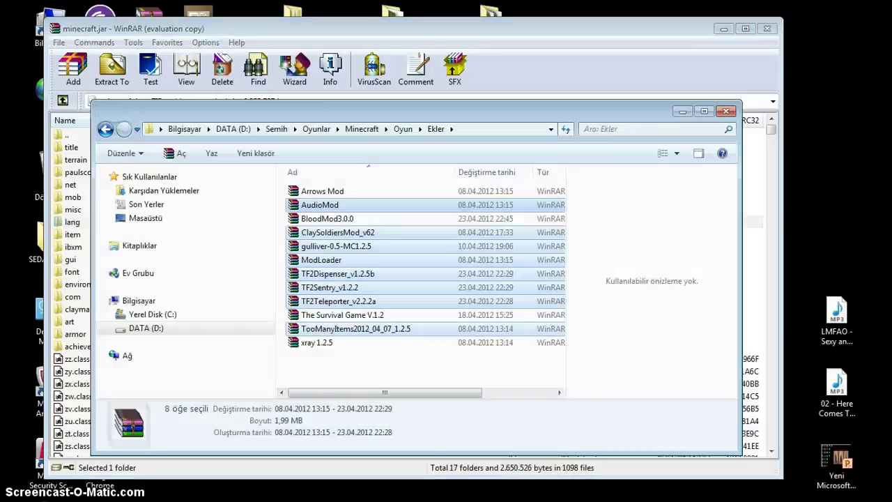
{"action": "left_click", "coordinate": [435, 381]}
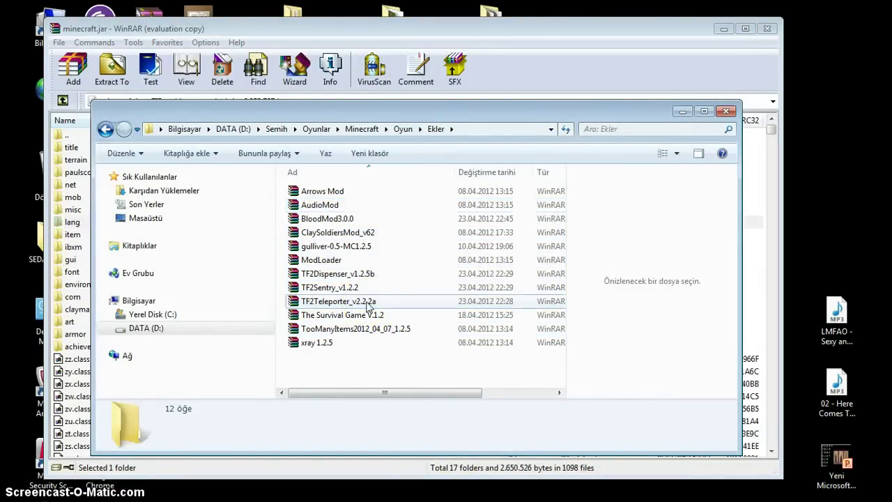
{"action": "left_click", "coordinate": [366, 302]}
{"action": "left_click", "coordinate": [343, 287], "text": "ctrl"}
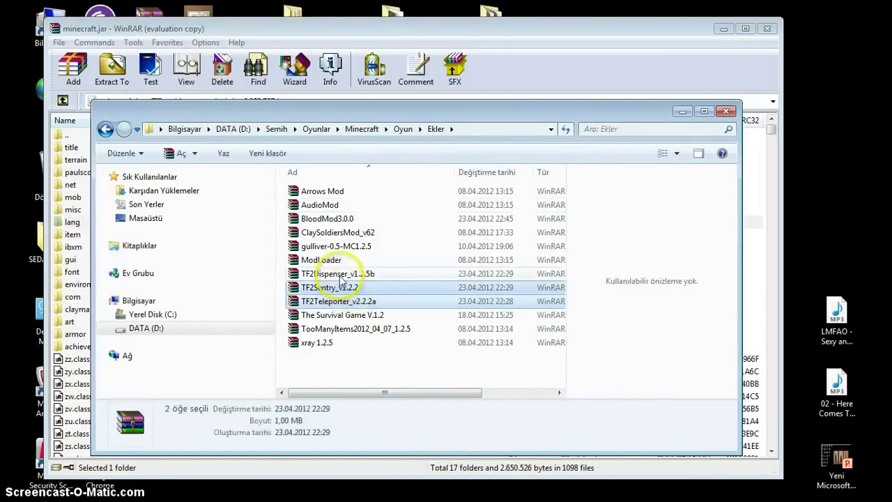
{"action": "left_click", "coordinate": [342, 279], "text": "ctrl"}
{"action": "double_click", "coordinate": [342, 279]}
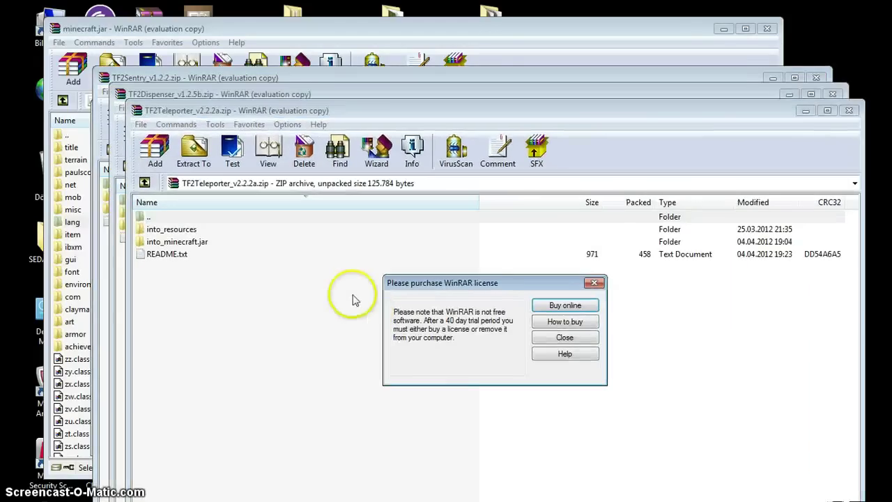
- Dismiss the WinRAR licence reminders in the open TF2Teleporter, TF2Dispenser and TF2Sentry archive windows
{"action": "left_click", "coordinate": [594, 283]}
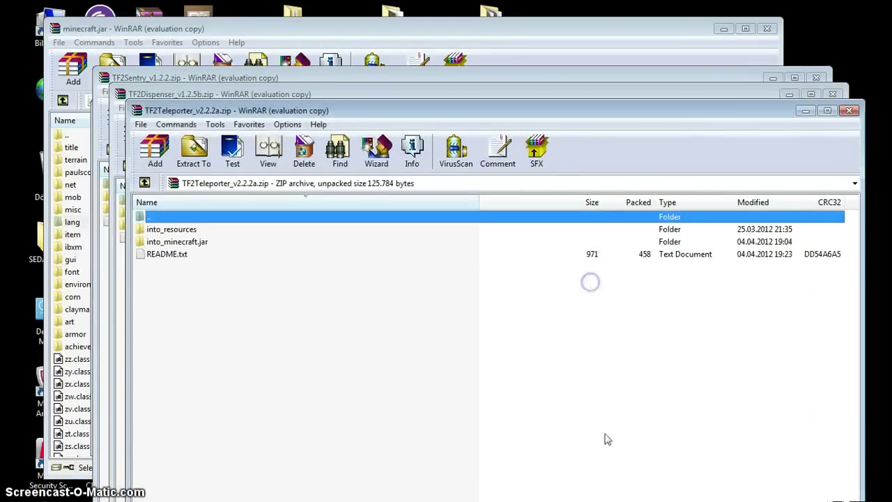
{"action": "left_click", "coordinate": [578, 267]}
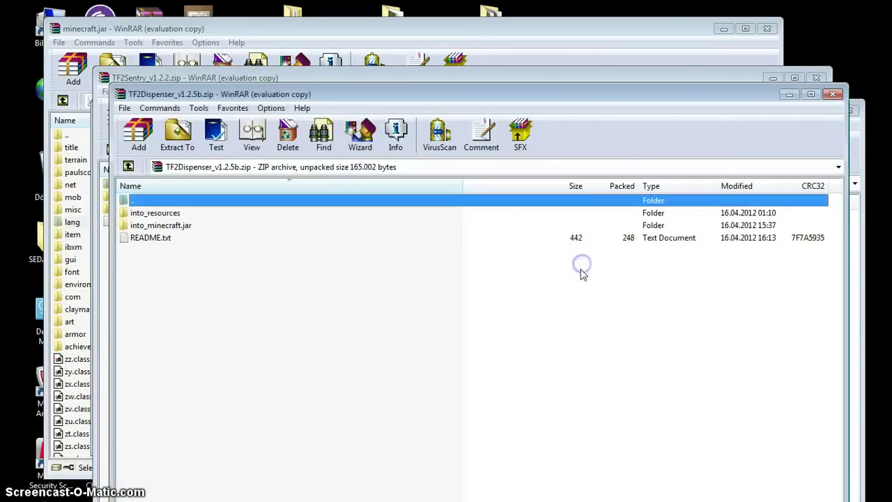
{"action": "left_click", "coordinate": [833, 95]}
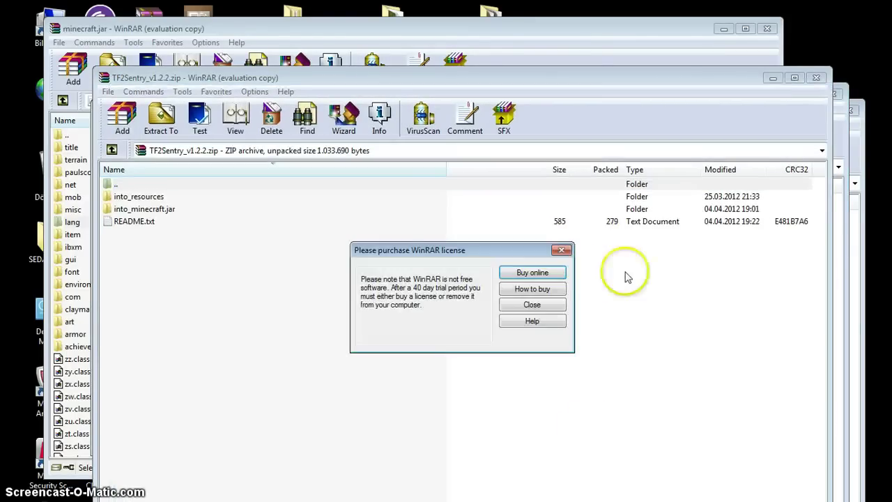
{"action": "left_click", "coordinate": [564, 249]}
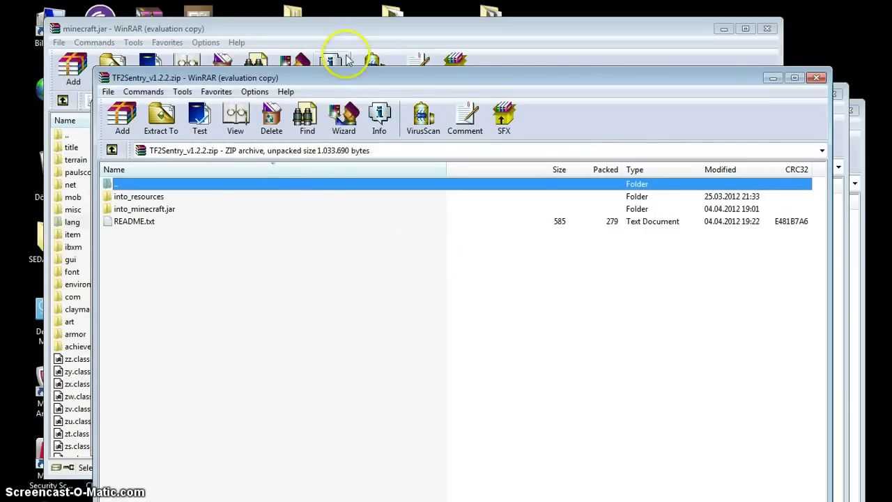
- Switch to the .minecraft folder window and examine the folders in resources\mod, including music and sound\TF2
{"action": "key", "text": "alt+Tab"}
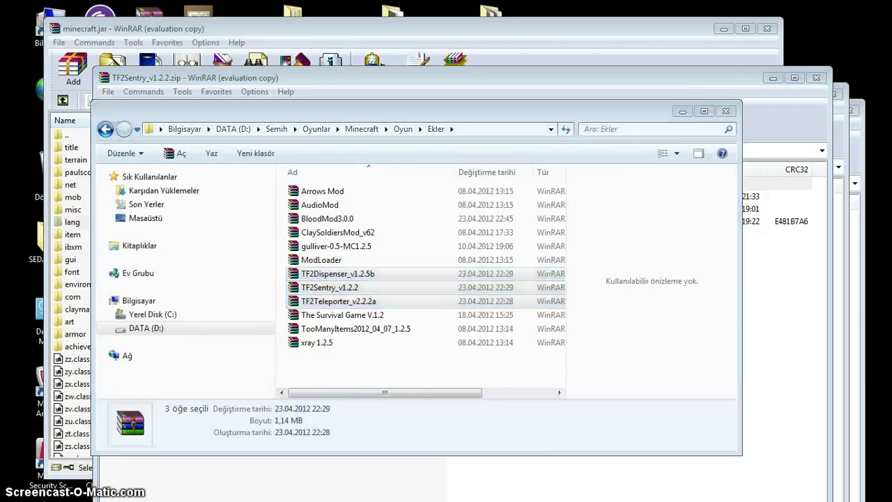
{"action": "key", "text": "alt+Tab"}
{"action": "left_click", "coordinate": [122, 145]}
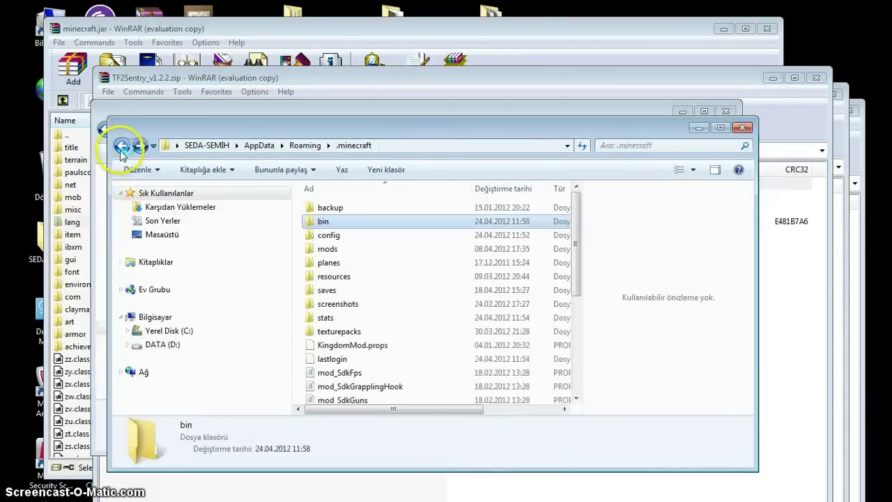
{"action": "double_click", "coordinate": [334, 277]}
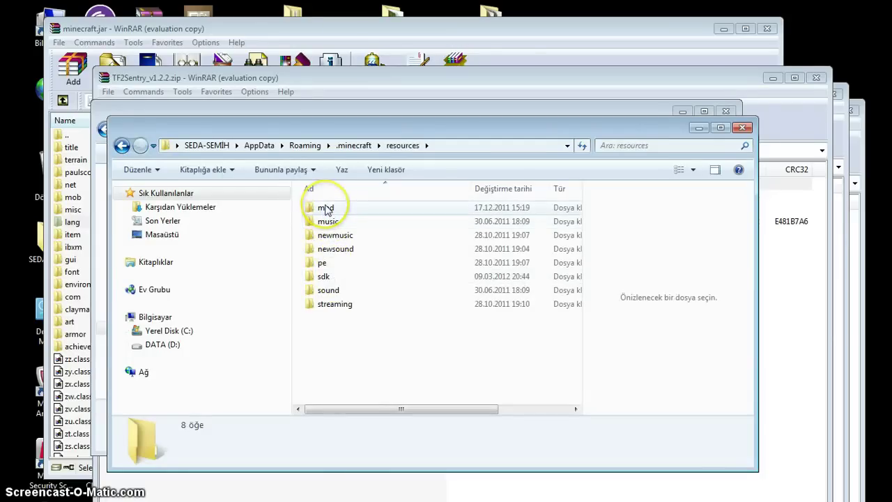
{"action": "double_click", "coordinate": [327, 208]}
{"action": "double_click", "coordinate": [327, 221]}
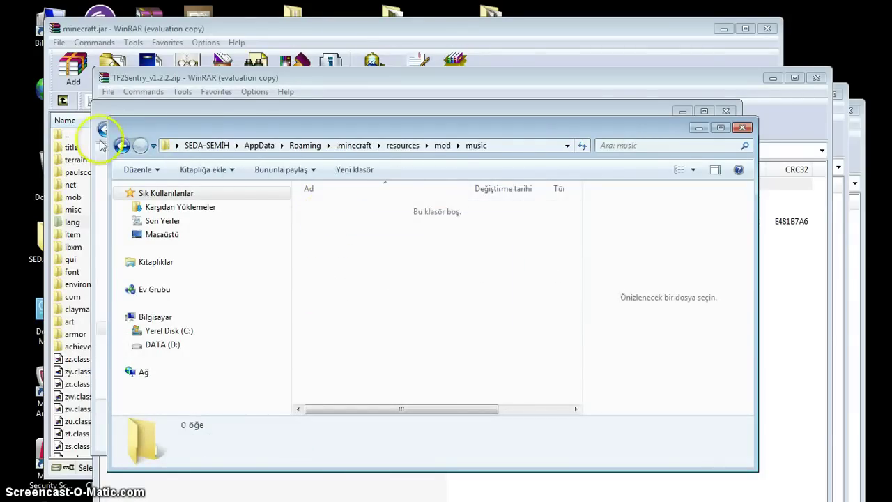
{"action": "left_click", "coordinate": [122, 145]}
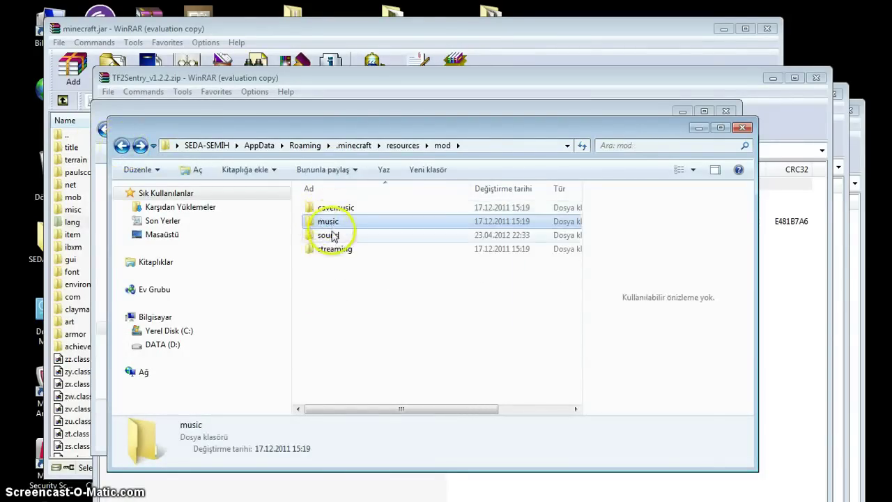
{"action": "double_click", "coordinate": [334, 236]}
{"action": "left_click", "coordinate": [325, 209]}
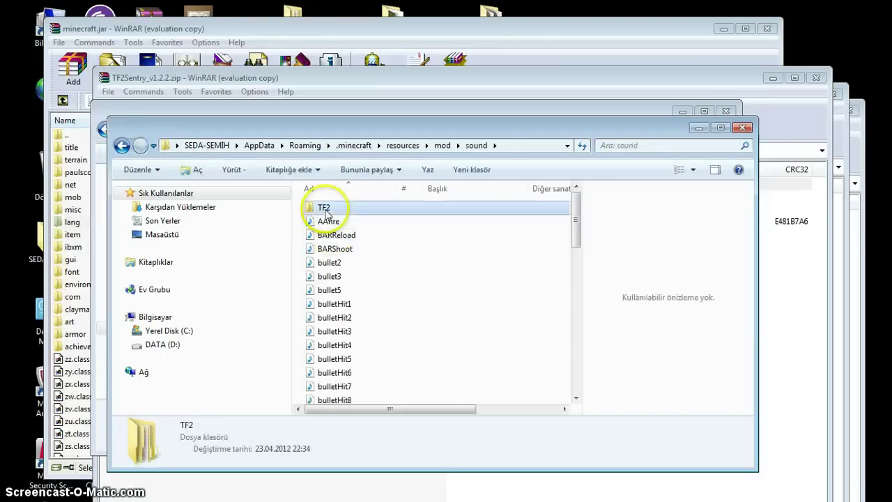
{"action": "double_click", "coordinate": [325, 209]}
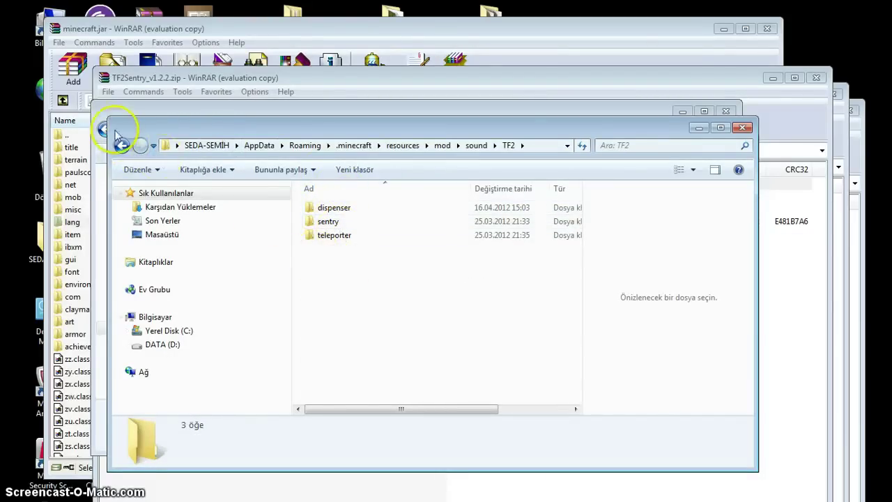
- Return from the TF2 sound folder to .minecraft, open bin, and minimize the .minecraft and Ekler folder windows
{"action": "left_click", "coordinate": [122, 146]}
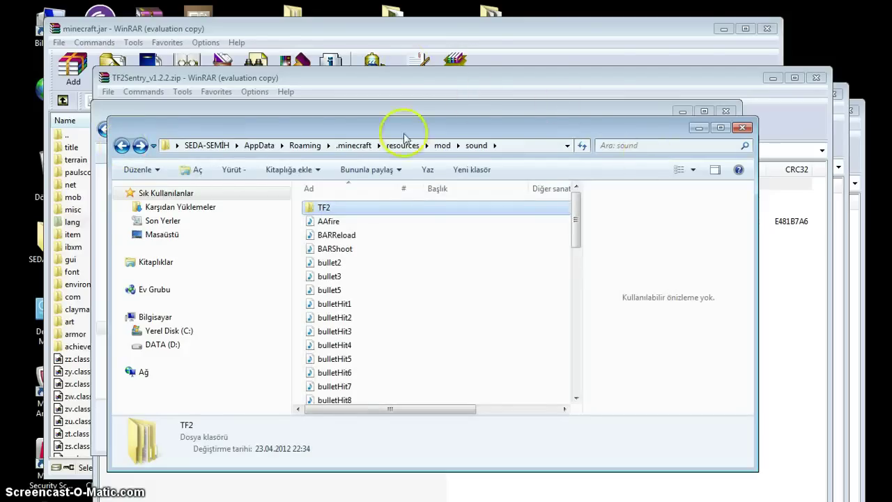
{"action": "left_click", "coordinate": [123, 146]}
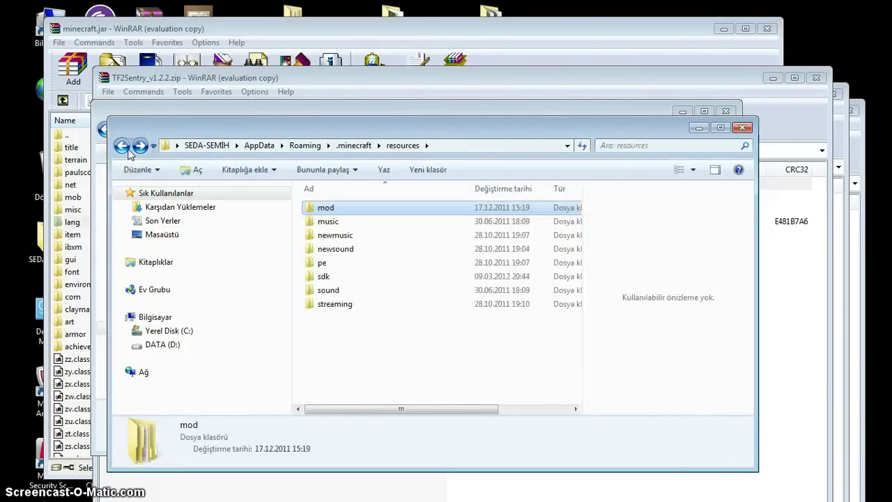
{"action": "left_click", "coordinate": [129, 149]}
{"action": "double_click", "coordinate": [363, 220]}
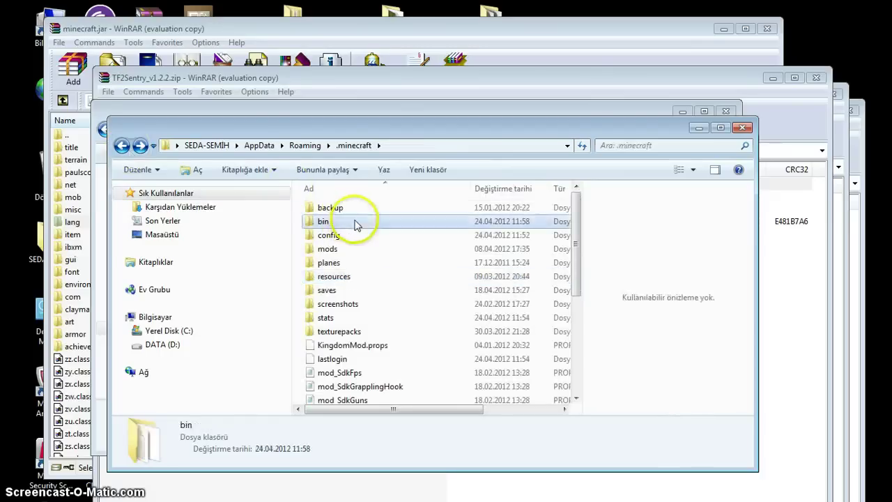
{"action": "left_click", "coordinate": [700, 130]}
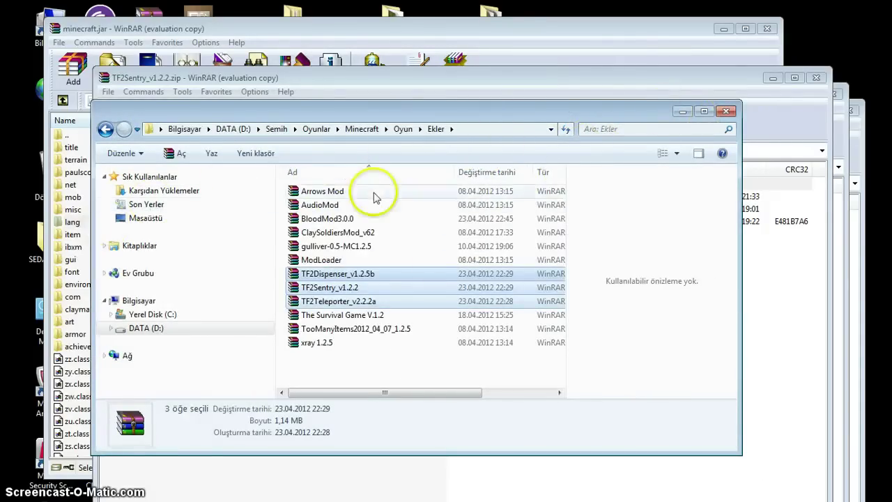
{"action": "left_click", "coordinate": [683, 113]}
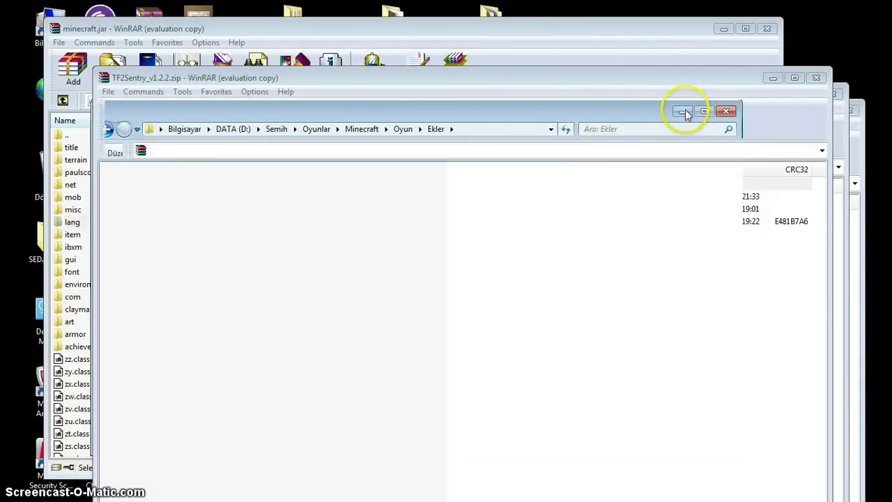
- Add the TF2 folder and all class files from into_minecraft.jar in TF2Sentry_v1.2.2.zip to minecraft.jar, and close the Sentry archive
{"action": "double_click", "coordinate": [171, 217]}
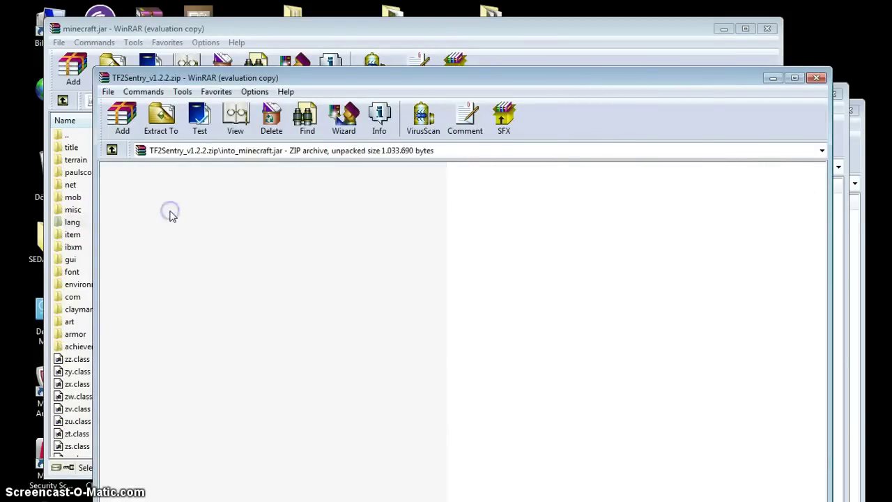
{"action": "left_click_drag", "start_coordinate": [149, 484], "coordinate": [127, 194]}
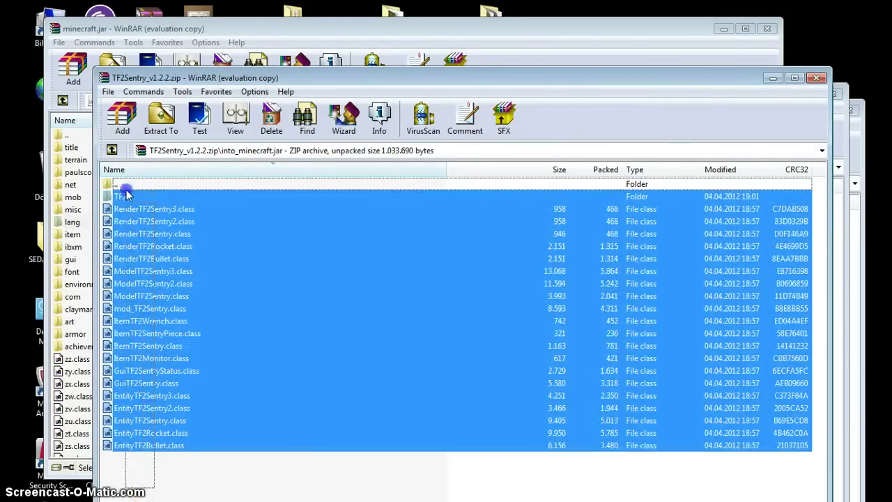
{"action": "left_click_drag", "start_coordinate": [185, 289], "coordinate": [74, 235]}
{"action": "left_click", "coordinate": [413, 362]}
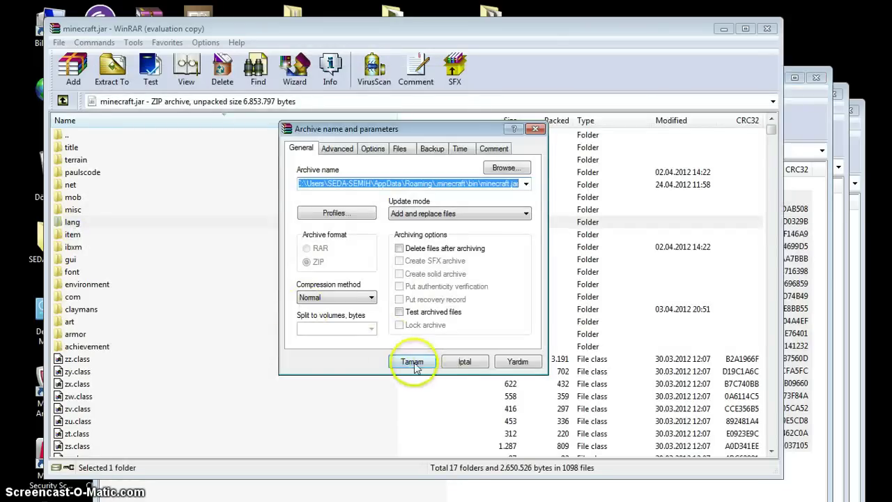
{"action": "left_click", "coordinate": [811, 120]}
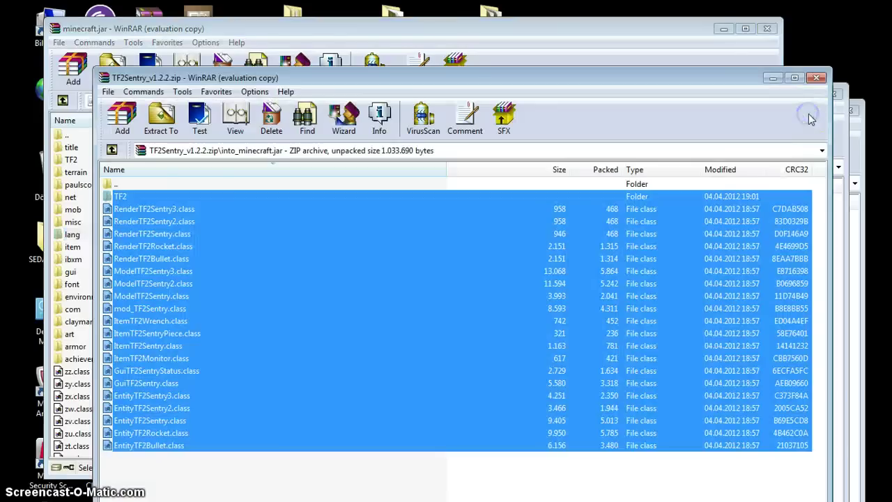
{"action": "left_click", "coordinate": [817, 78]}
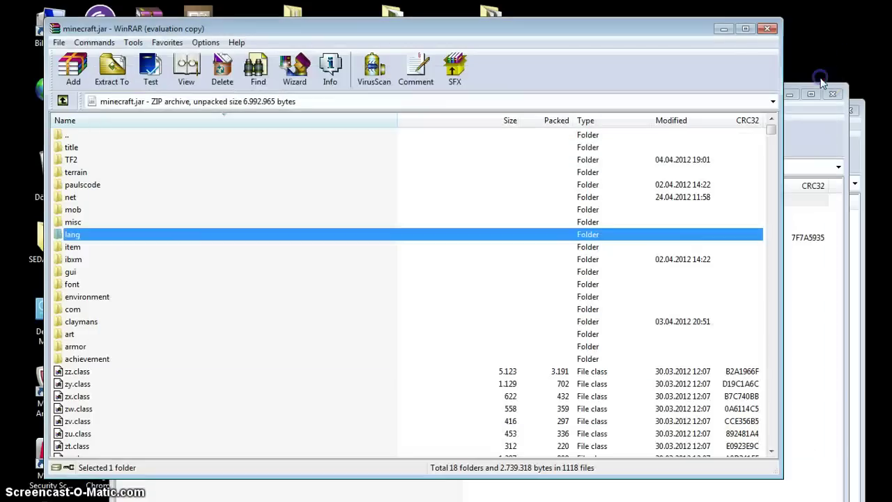
- Add the Dispenser folder from TF2Dispenser_v1.2.5b.zip to the TF2 folder inside minecraft.jar, and go back to into_minecraft.jar in the Dispenser archive
{"action": "left_click", "coordinate": [797, 96]}
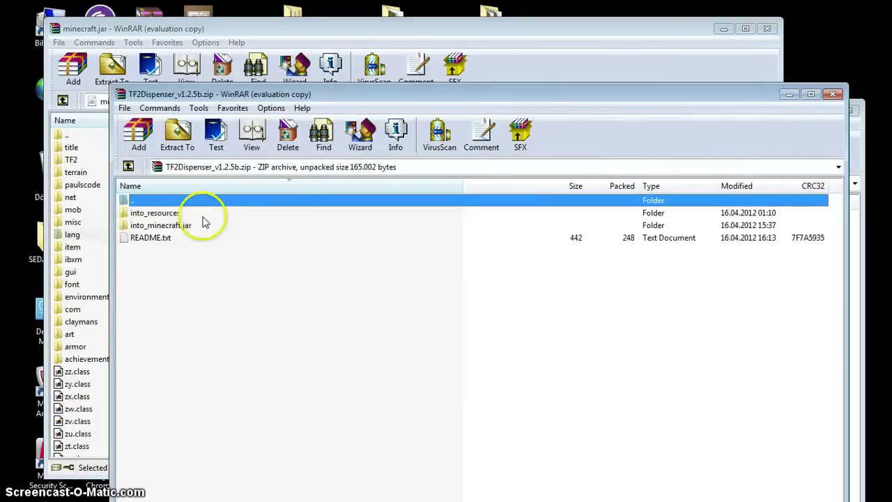
{"action": "double_click", "coordinate": [162, 225]}
{"action": "double_click", "coordinate": [137, 213]}
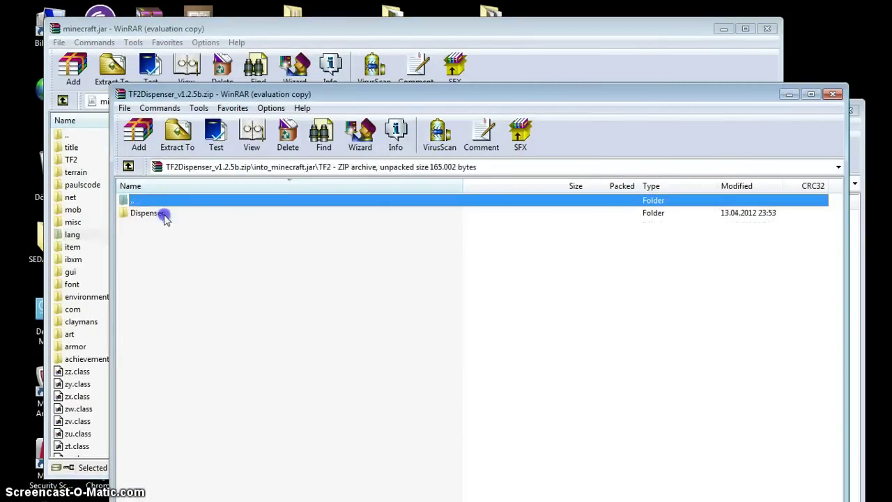
{"action": "left_click", "coordinate": [81, 163]}
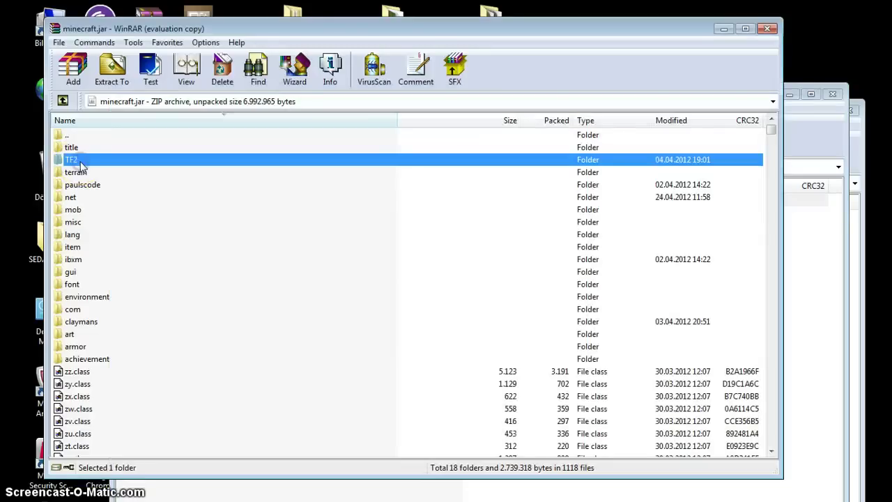
{"action": "double_click", "coordinate": [98, 161]}
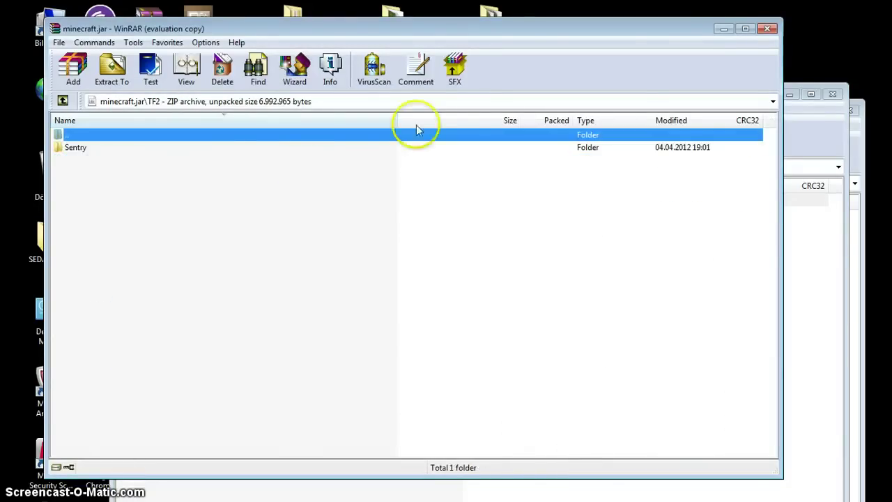
{"action": "left_click", "coordinate": [844, 123]}
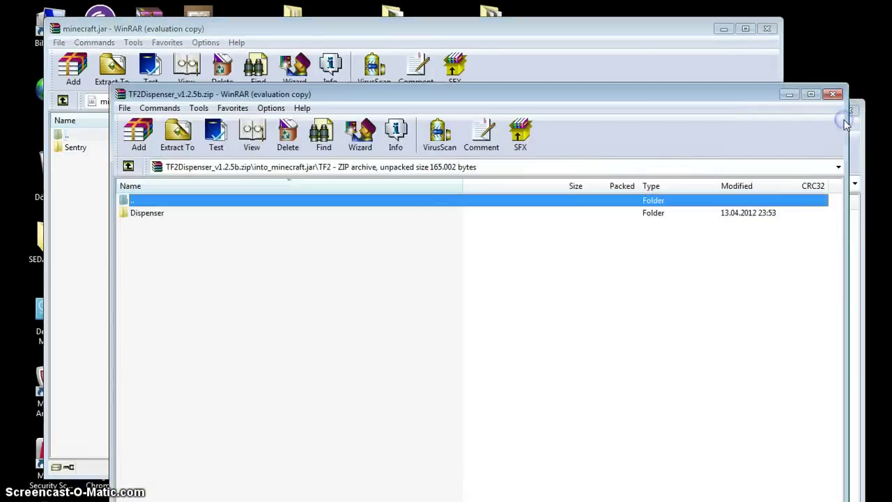
{"action": "left_click", "coordinate": [137, 216]}
{"action": "left_click_drag", "start_coordinate": [90, 194], "coordinate": [91, 194]}
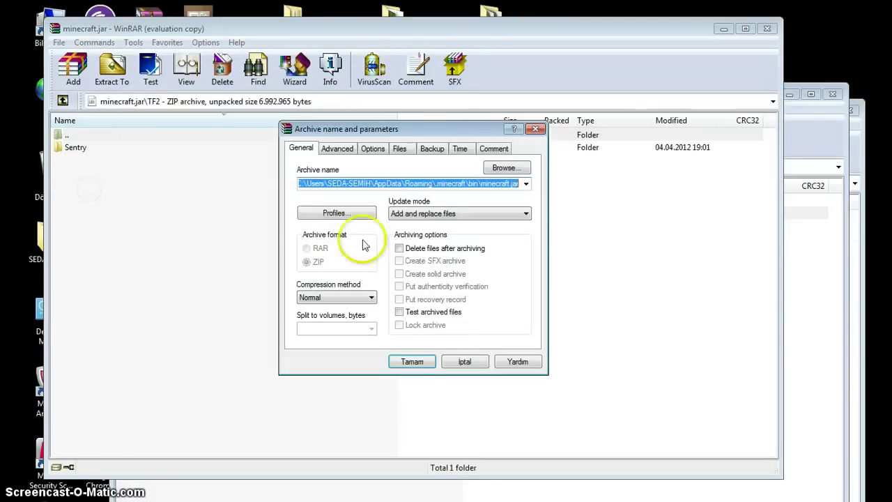
{"action": "left_click", "coordinate": [410, 362]}
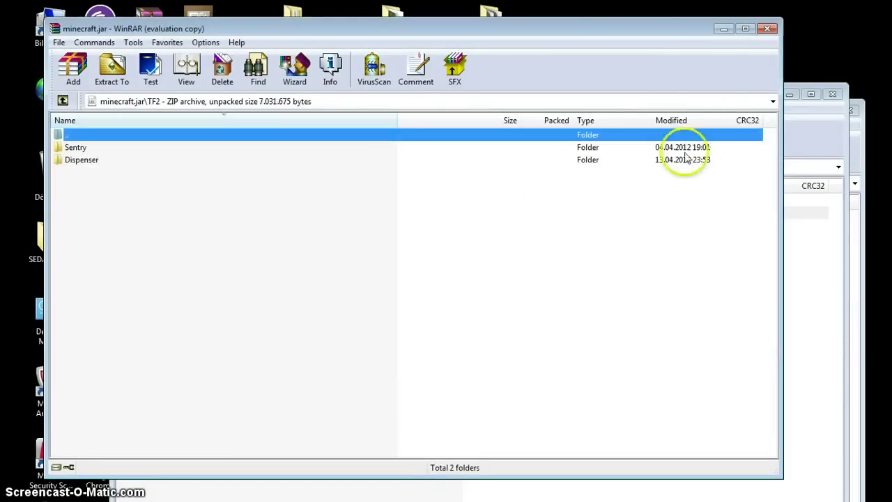
{"action": "left_click", "coordinate": [813, 120]}
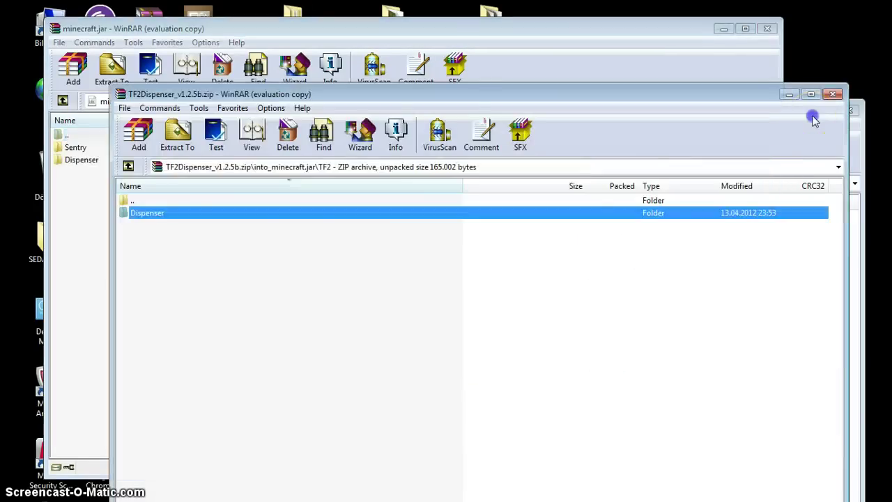
{"action": "left_click", "coordinate": [128, 167]}
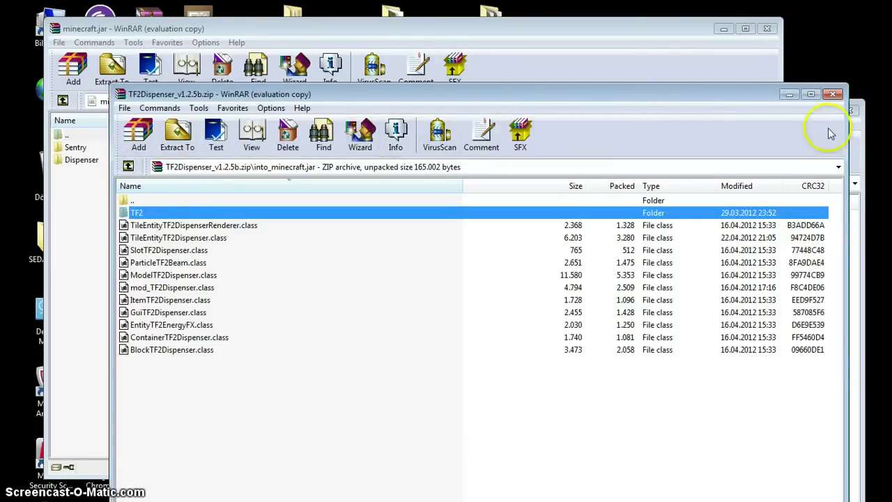
- Add the Teleporter folder from TF2Teleporter_v2.2.2a.zip to the TF2 folder inside minecraft.jar, and return to the jar's root
{"action": "left_click", "coordinate": [860, 146]}
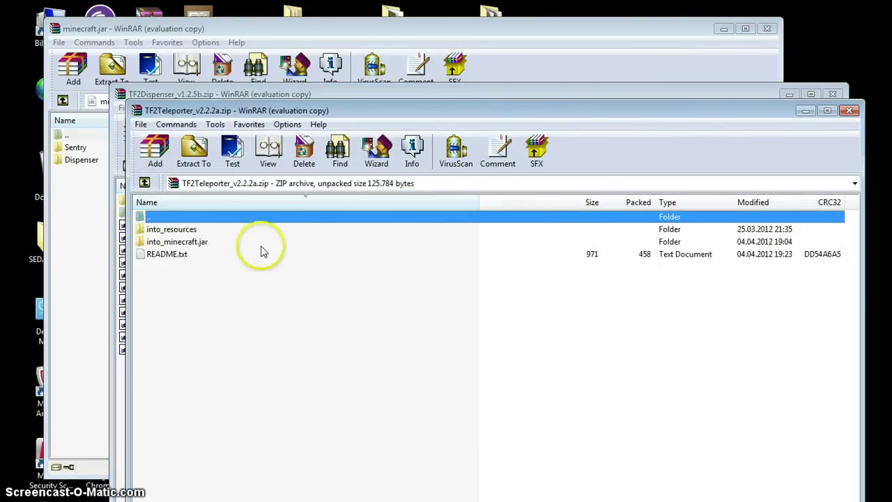
{"action": "double_click", "coordinate": [200, 242]}
{"action": "double_click", "coordinate": [180, 230]}
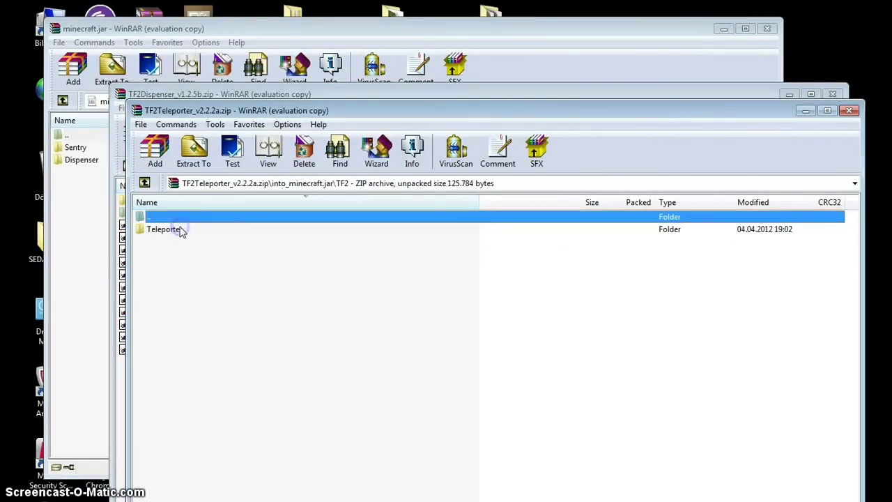
{"action": "left_click", "coordinate": [175, 234]}
{"action": "left_click_drag", "start_coordinate": [112, 209], "coordinate": [73, 180]}
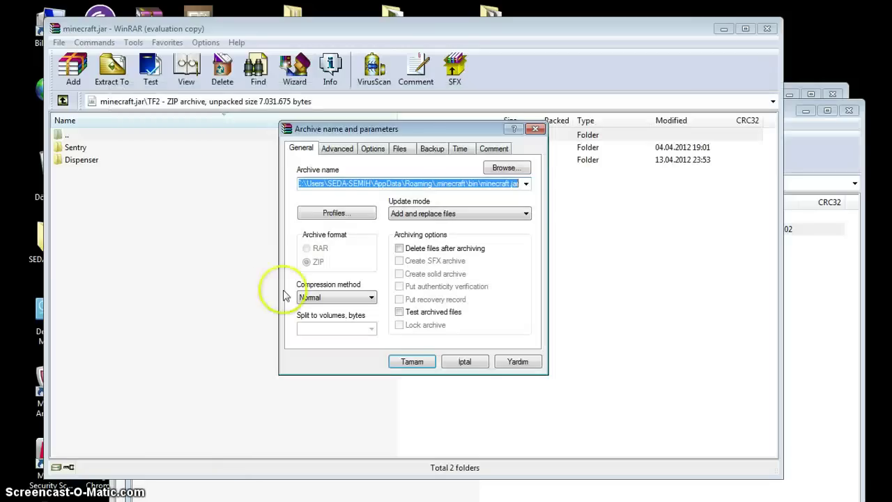
{"action": "left_click", "coordinate": [411, 361]}
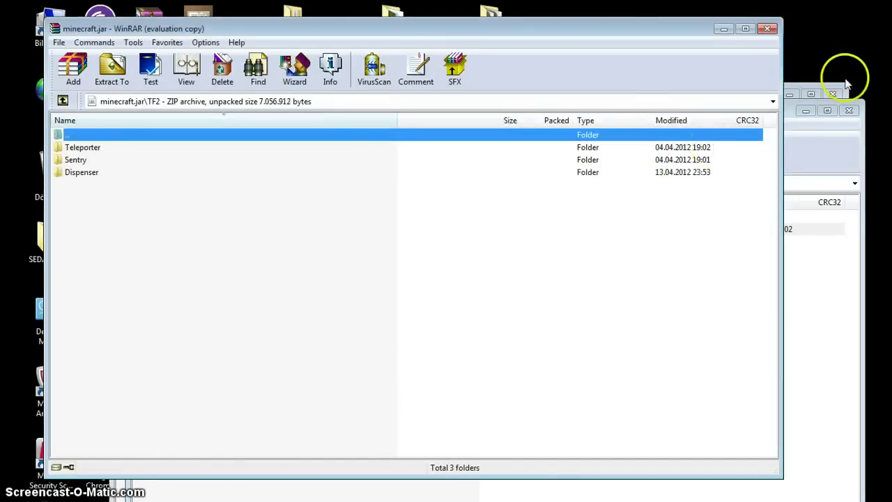
{"action": "left_click", "coordinate": [63, 101]}
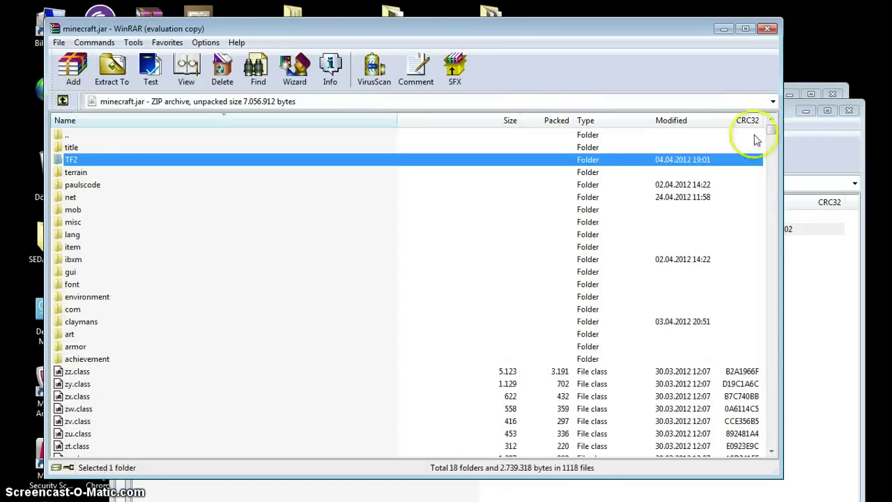
- Add all class files from into_minecraft.jar in TF2Teleporter_v2.2.2a.zip to the root of minecraft.jar, and close the Teleporter archive
{"action": "left_click", "coordinate": [791, 133]}
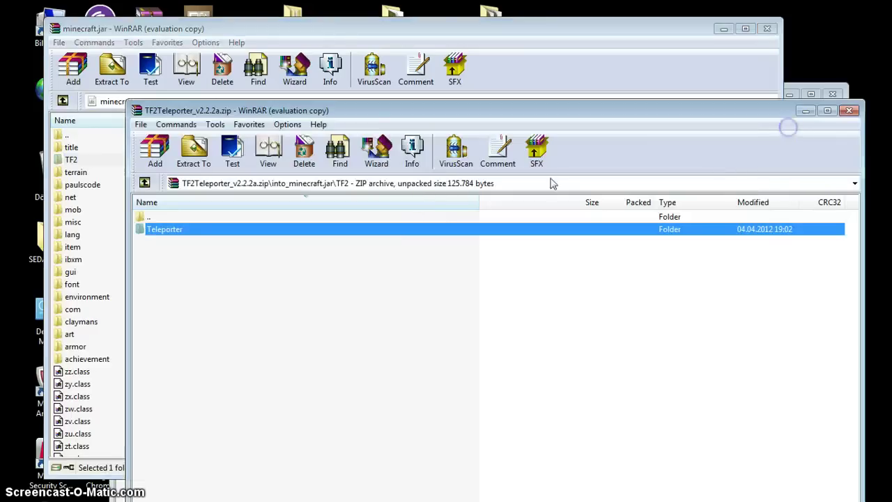
{"action": "left_click", "coordinate": [145, 183]}
{"action": "left_click_drag", "start_coordinate": [206, 453], "coordinate": [218, 244]}
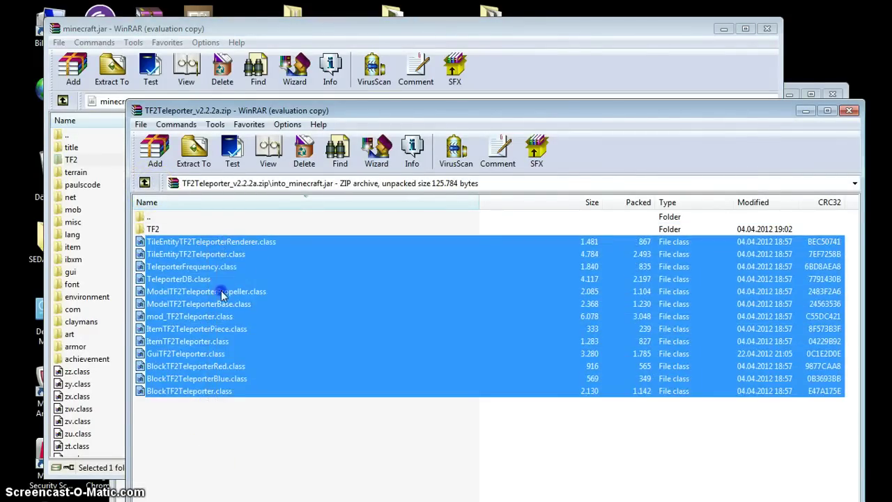
{"action": "left_click_drag", "start_coordinate": [103, 265], "coordinate": [103, 266]}
{"action": "left_click", "coordinate": [355, 413]}
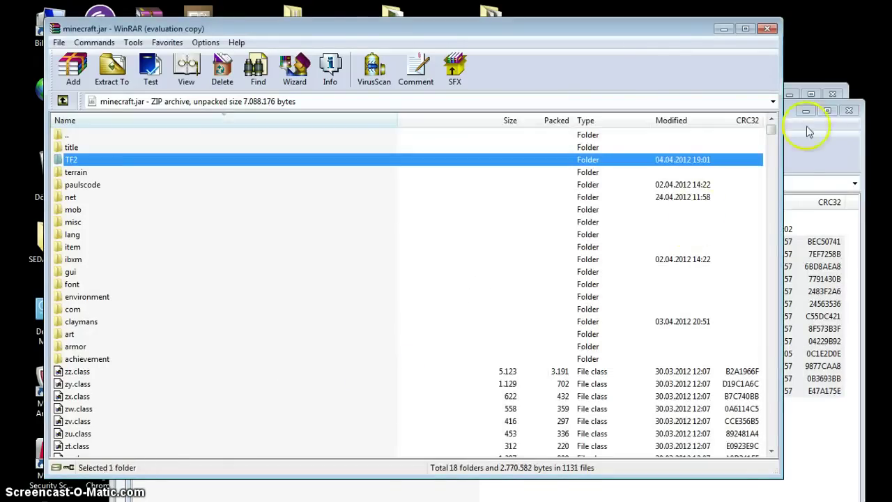
{"action": "left_click", "coordinate": [823, 142]}
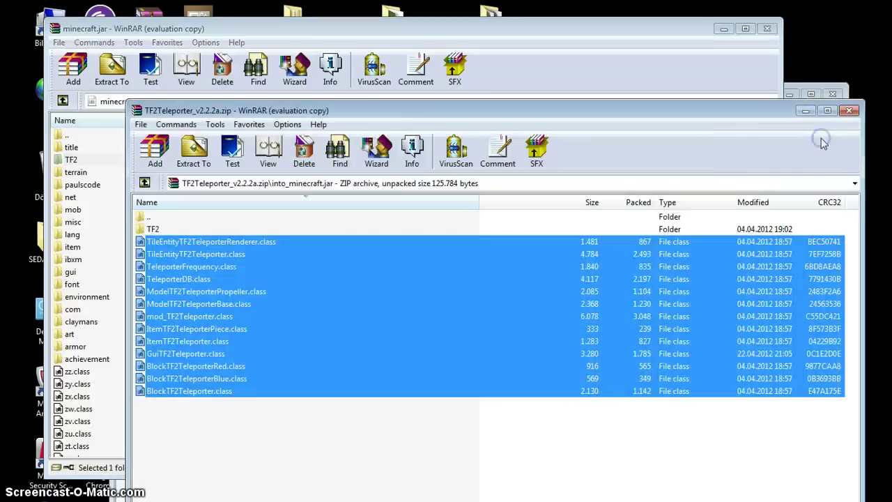
{"action": "left_click", "coordinate": [853, 112]}
- Add all class files from into_minecraft.jar in TF2Dispenser_v1.2.5b.zip to the root of minecraft.jar, and close both archives
{"action": "key", "text": "alt+Tab"}
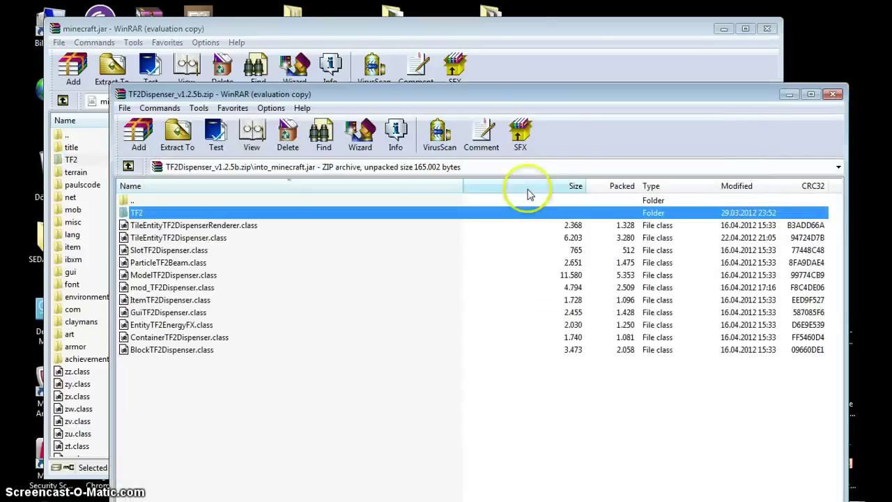
{"action": "left_click", "coordinate": [235, 465]}
{"action": "left_click_drag", "start_coordinate": [160, 423], "coordinate": [178, 226]}
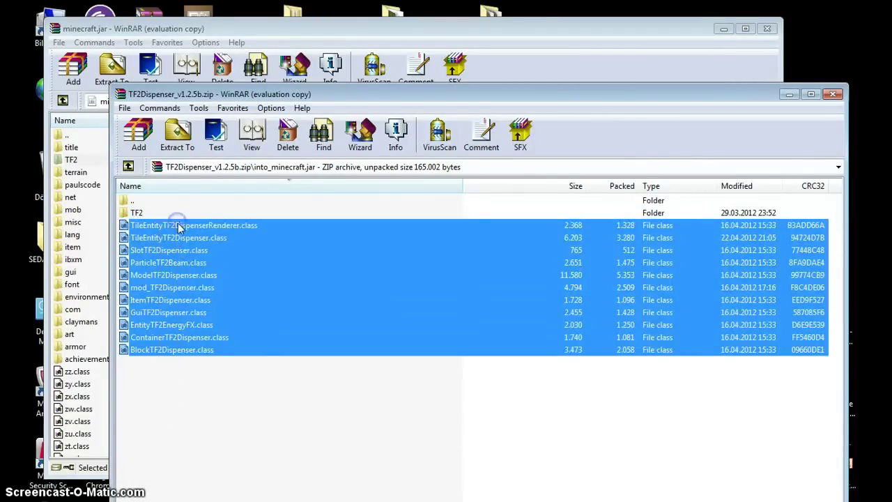
{"action": "left_click_drag", "start_coordinate": [91, 242], "coordinate": [92, 244]}
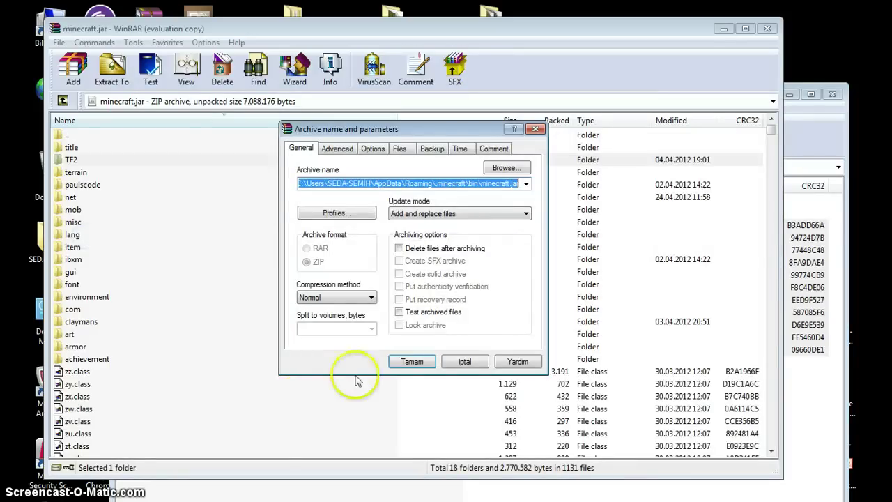
{"action": "left_click", "coordinate": [412, 361]}
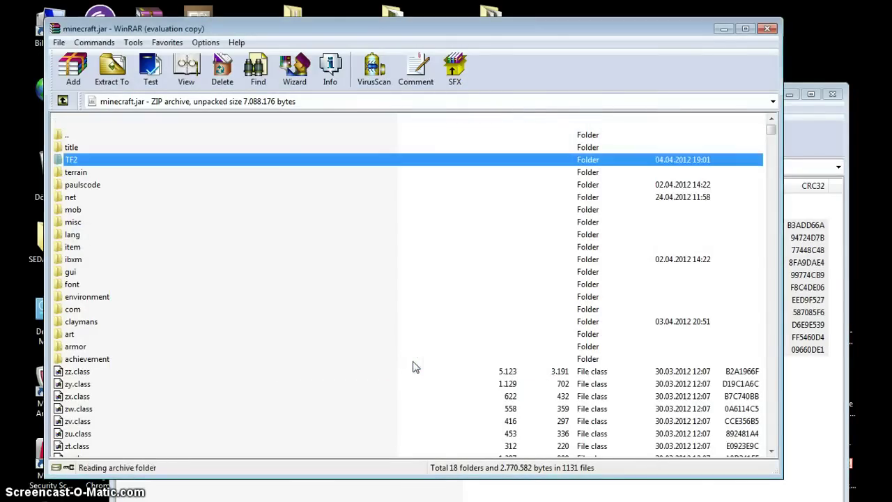
{"action": "left_click", "coordinate": [818, 141]}
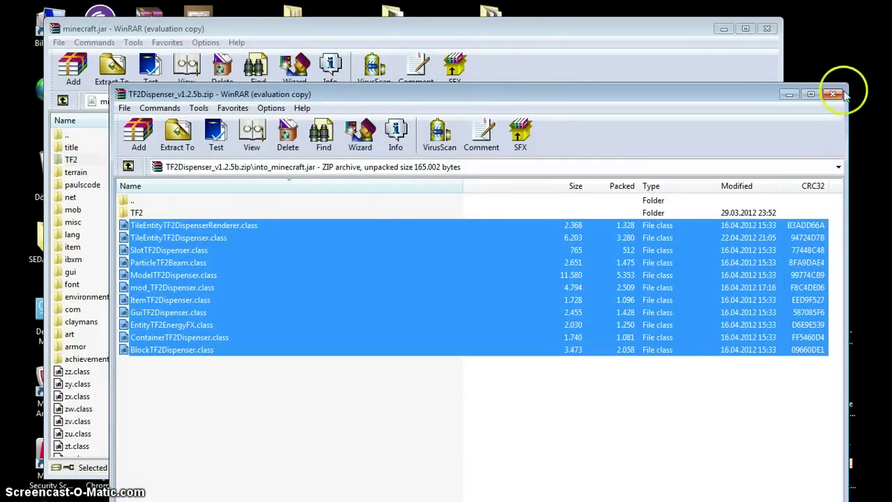
{"action": "left_click", "coordinate": [833, 93]}
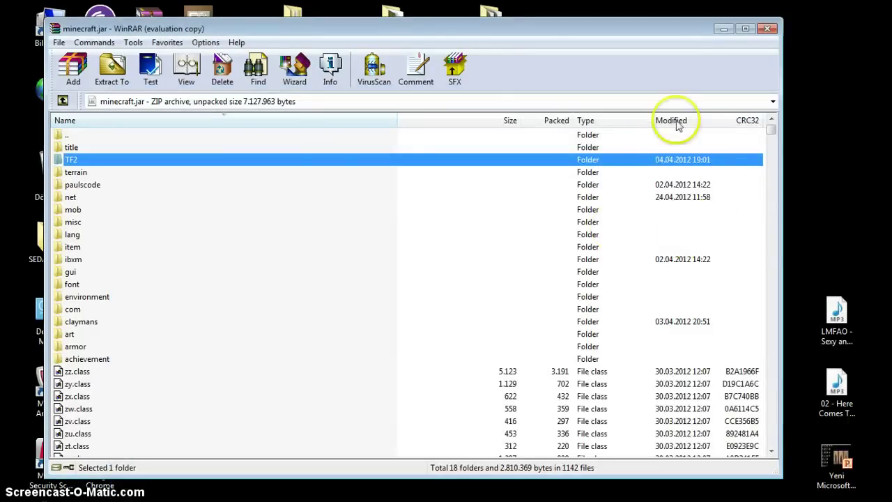
{"action": "left_click", "coordinate": [770, 29]}
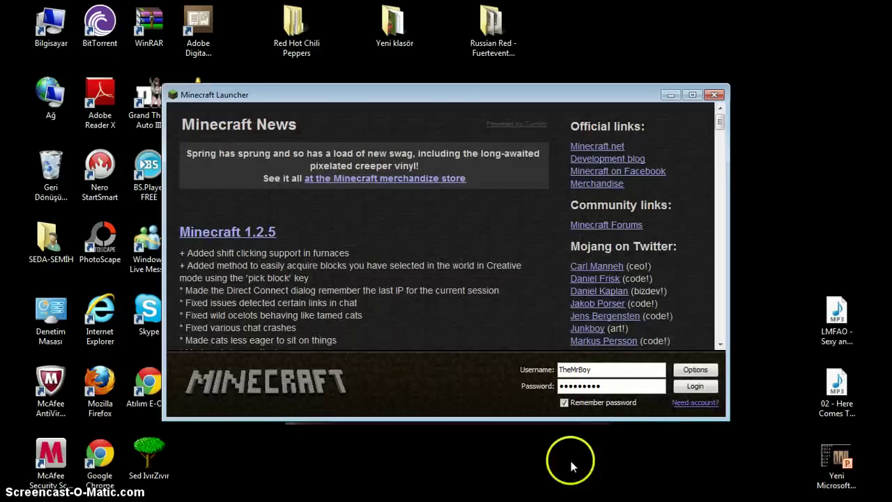
- Log in through the Minecraft Launcher with the saved account, load an existing single-player world, and pause the game
{"action": "left_click", "coordinate": [683, 390]}
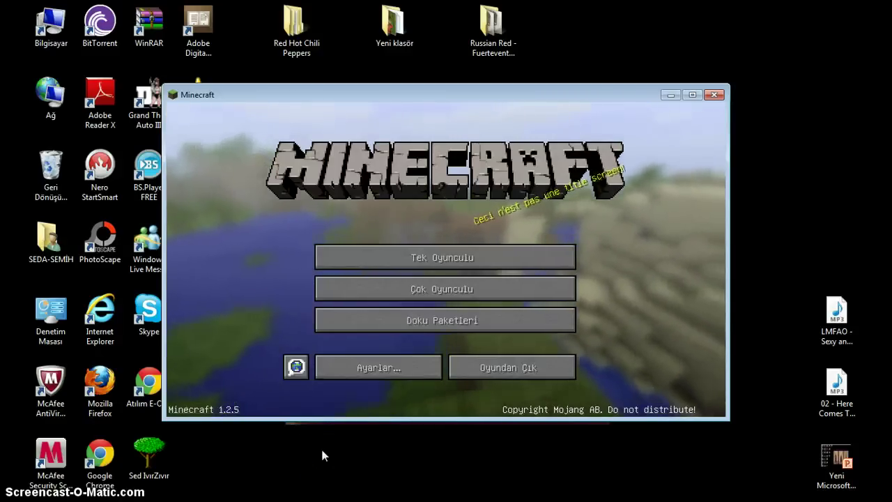
{"action": "left_click", "coordinate": [447, 258]}
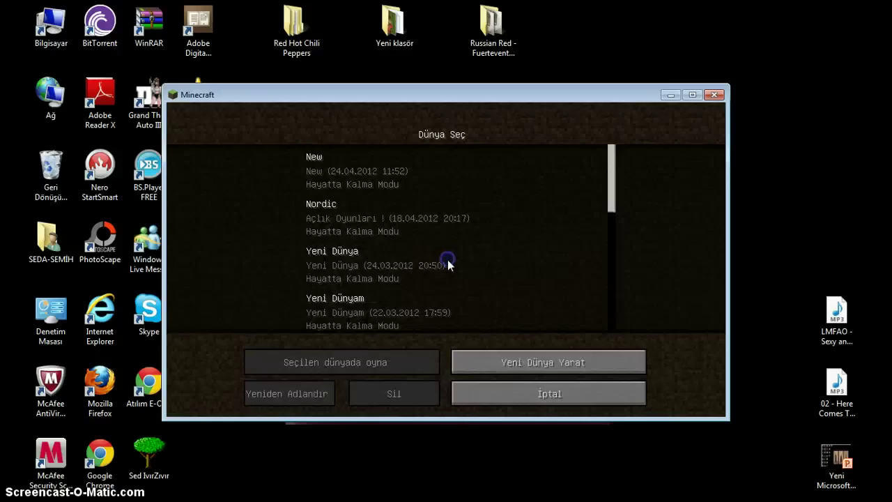
{"action": "left_click", "coordinate": [611, 200]}
{"action": "mouse_move", "coordinate": [610, 200]}
{"action": "left_mouse_down"}
{"action": "mouse_move", "coordinate": [611, 302]}
{"action": "mouse_move", "coordinate": [620, 200]}
{"action": "left_mouse_up"}
{"action": "left_click", "coordinate": [427, 183]}
{"action": "left_click", "coordinate": [345, 368]}
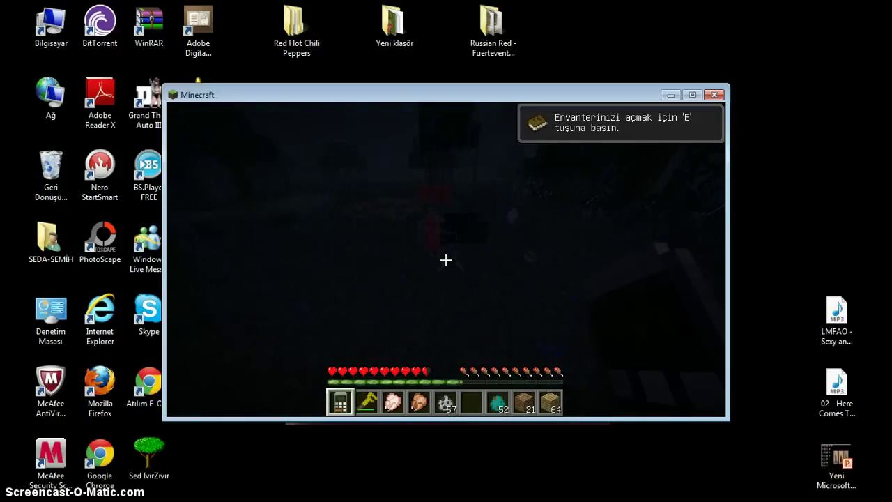
{"action": "key", "text": "Escape"}
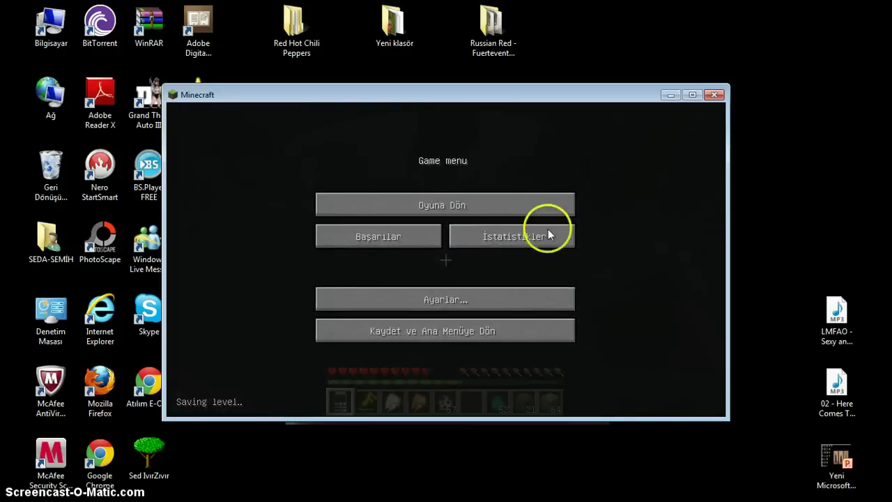